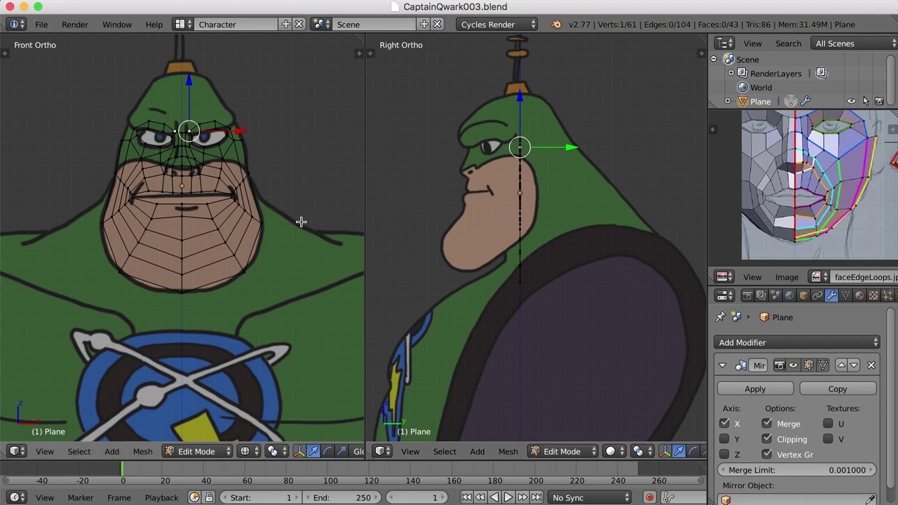
Check the face mesh in solid shading in the front view, and return it to wireframe
{"action": "key", "text": "z"}
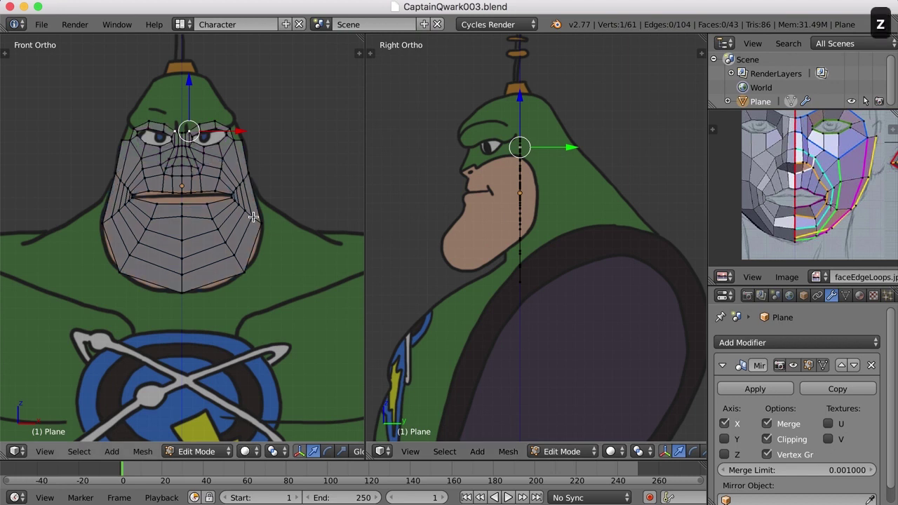
{"action": "scroll", "coordinate": [253, 218], "scroll_direction": "up", "scroll_amount": 1}
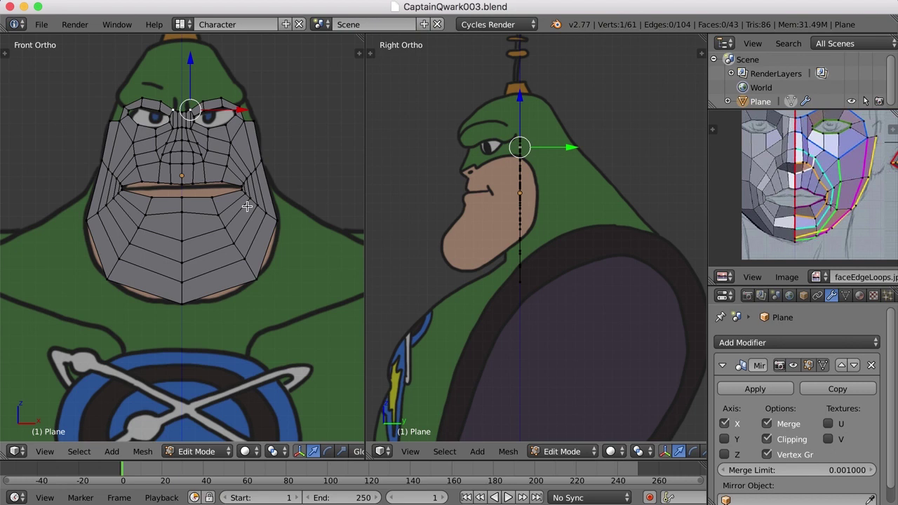
{"action": "key", "text": "z"}
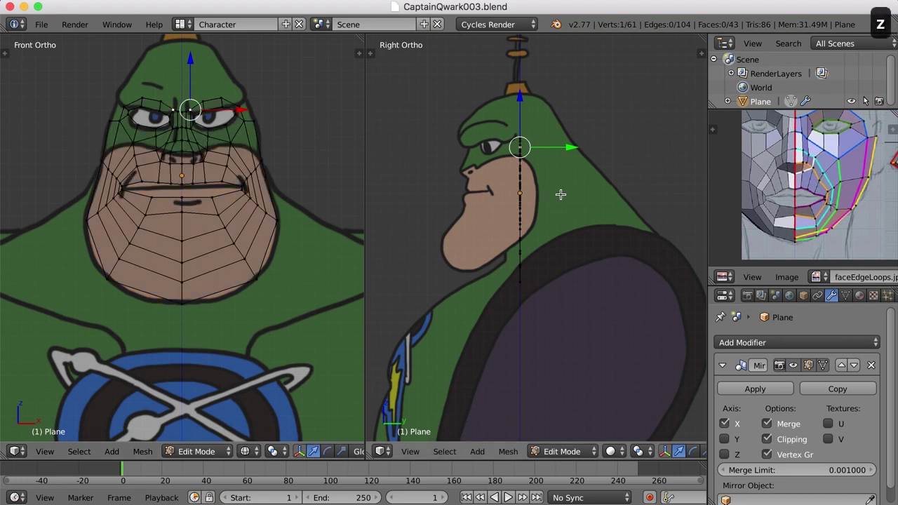
Widen the side view and frame the character's head in both the front and side views
{"action": "scroll", "coordinate": [561, 194], "scroll_direction": "up", "scroll_amount": 1}
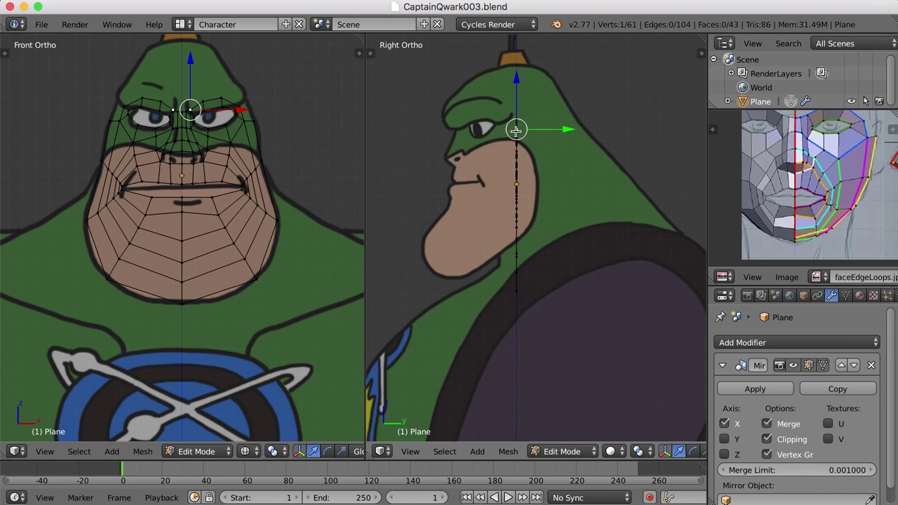
{"action": "left_click_drag", "start_coordinate": [365, 204], "coordinate": [294, 204]}
{"action": "middle_click_drag", "start_coordinate": [232, 170], "coordinate": [227, 215], "text": "shift"}
{"action": "scroll", "coordinate": [484, 202], "scroll_direction": "up", "scroll_amount": 1}
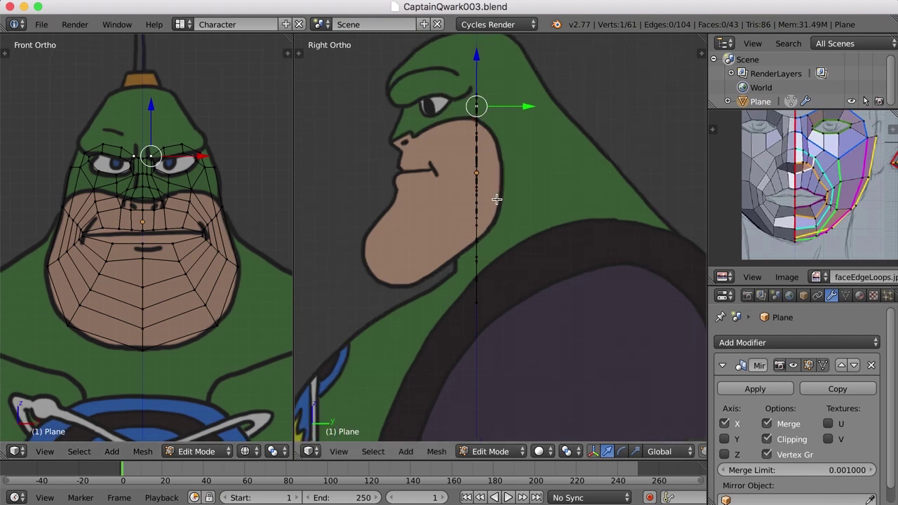
{"action": "scroll", "coordinate": [523, 204], "scroll_direction": "left", "scroll_amount": 3}
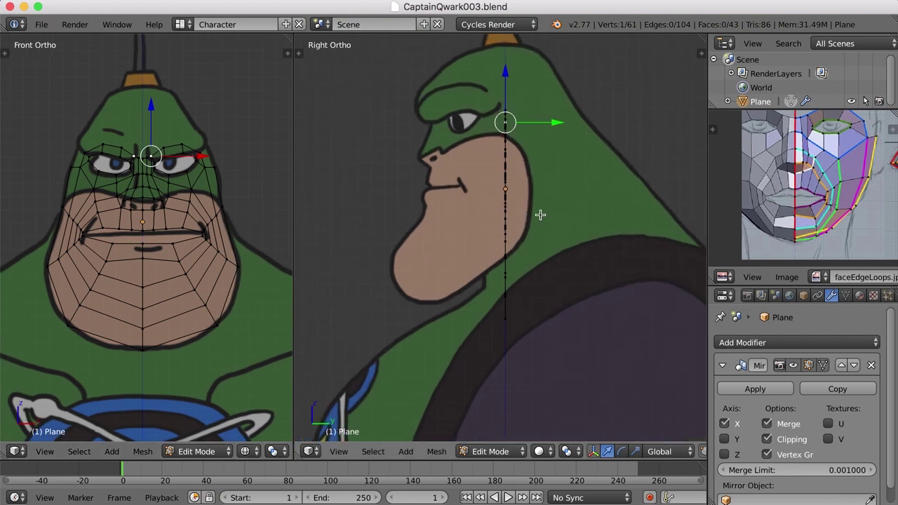
Move the centre vertex between the eyes forward along Y to the side profile, and show the side view in wireframe
{"action": "right_click", "coordinate": [140, 160]}
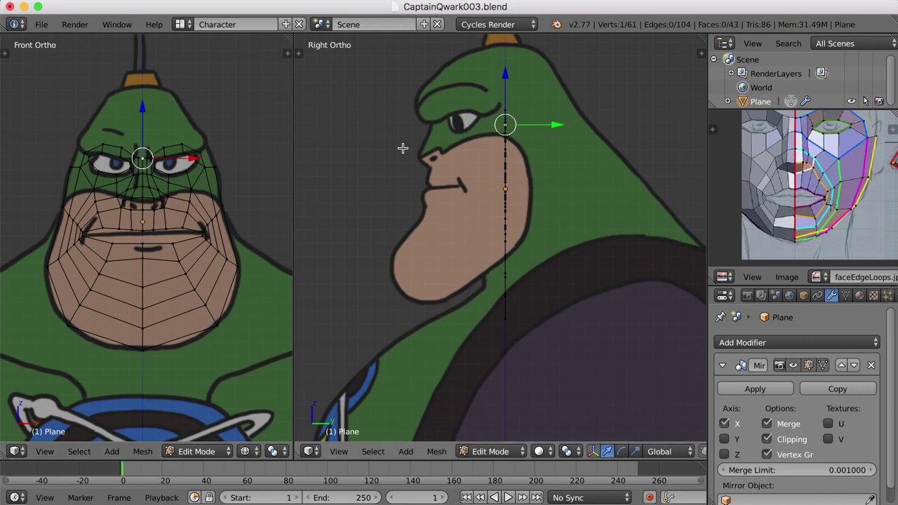
{"action": "left_click_drag", "start_coordinate": [556, 123], "coordinate": [479, 136]}
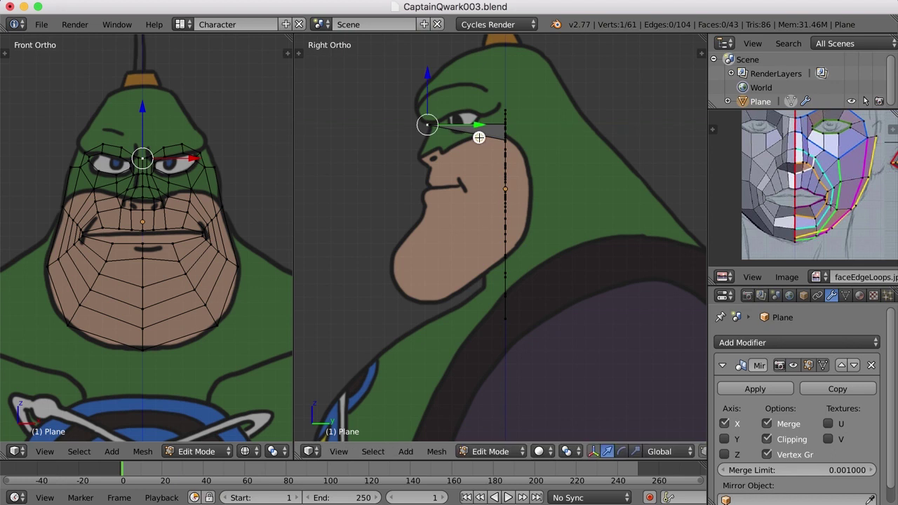
{"action": "key", "text": "z"}
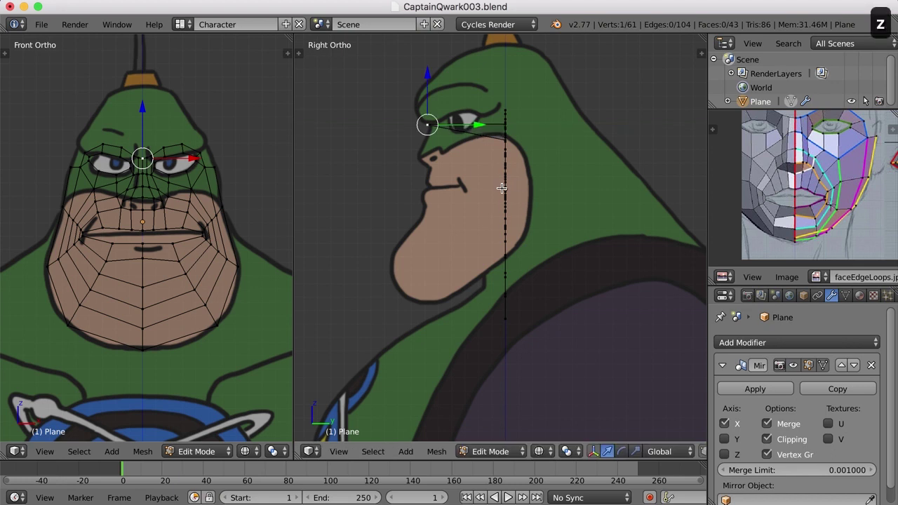
{"action": "scroll", "coordinate": [225, 210], "scroll_direction": "up", "scroll_amount": 1}
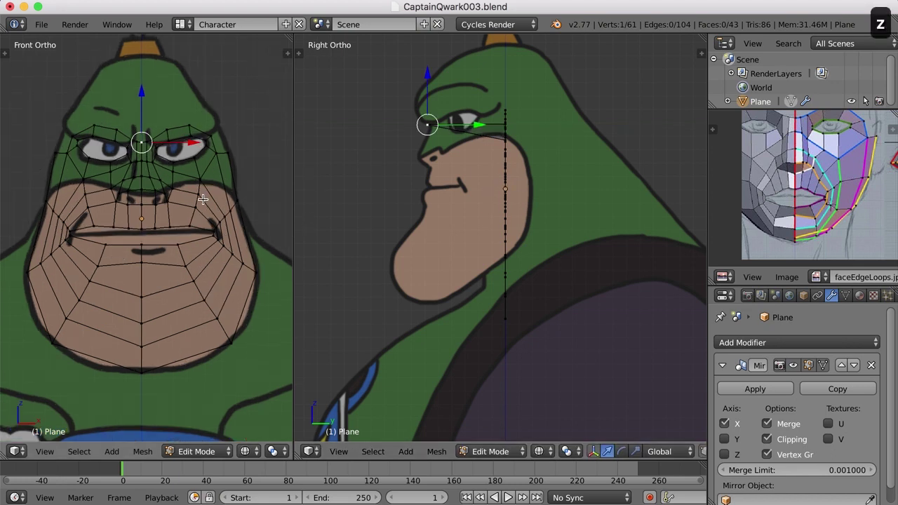
Move the remaining centre-line vertices of the nose, down to its base, forward along Y to match the side profile
{"action": "right_click", "coordinate": [141, 160]}
{"action": "left_click_drag", "start_coordinate": [551, 142], "coordinate": [471, 161]}
{"action": "right_click", "coordinate": [141, 178]}
{"action": "left_click_drag", "start_coordinate": [555, 152], "coordinate": [464, 178]}
{"action": "right_click", "coordinate": [141, 190]}
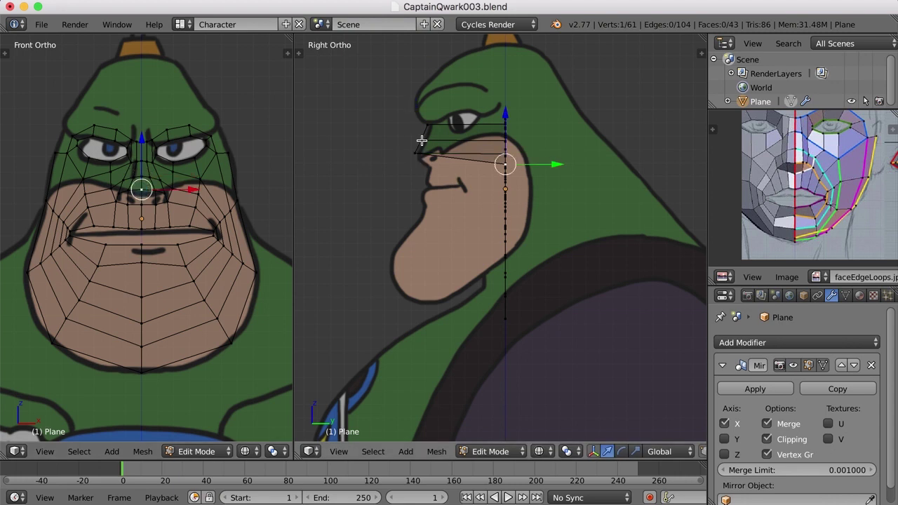
{"action": "left_click_drag", "start_coordinate": [558, 164], "coordinate": [460, 169]}
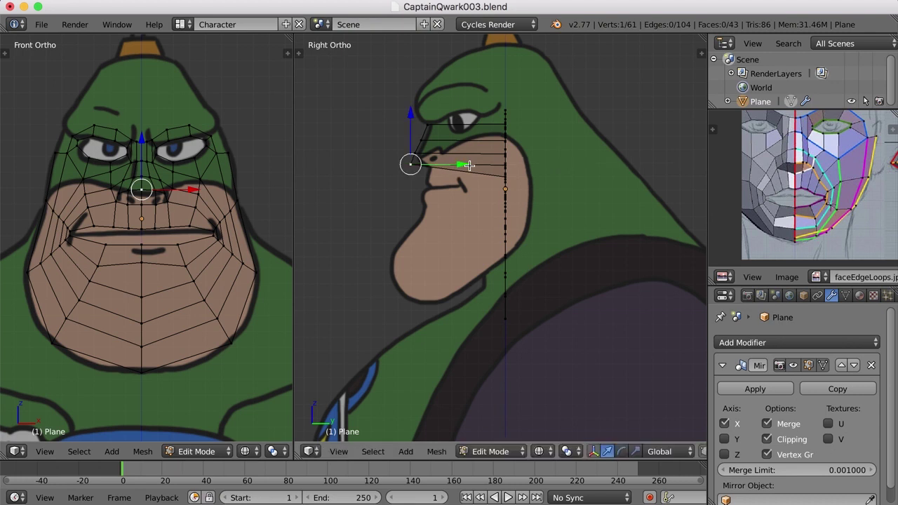
{"action": "right_click", "coordinate": [427, 177]}
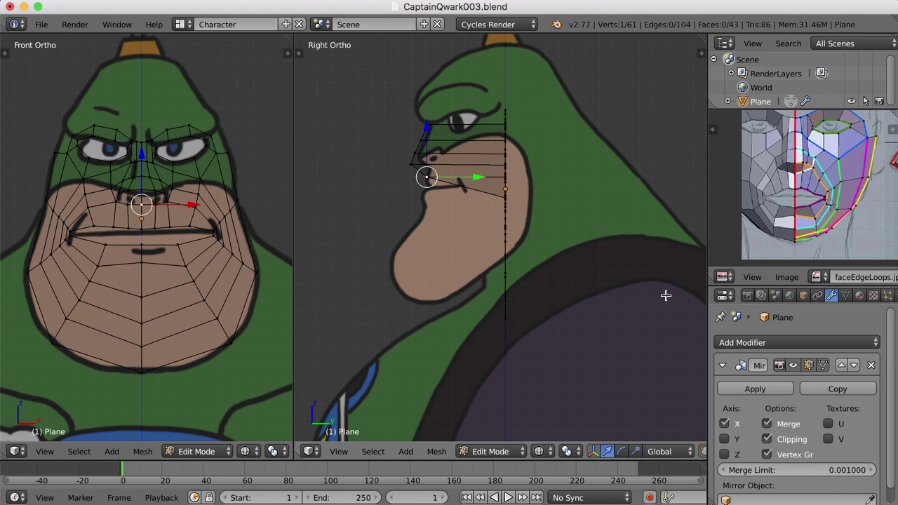
Open the settings of the Captain Qwark-Side.png background image in the side view
{"action": "key", "text": "n"}
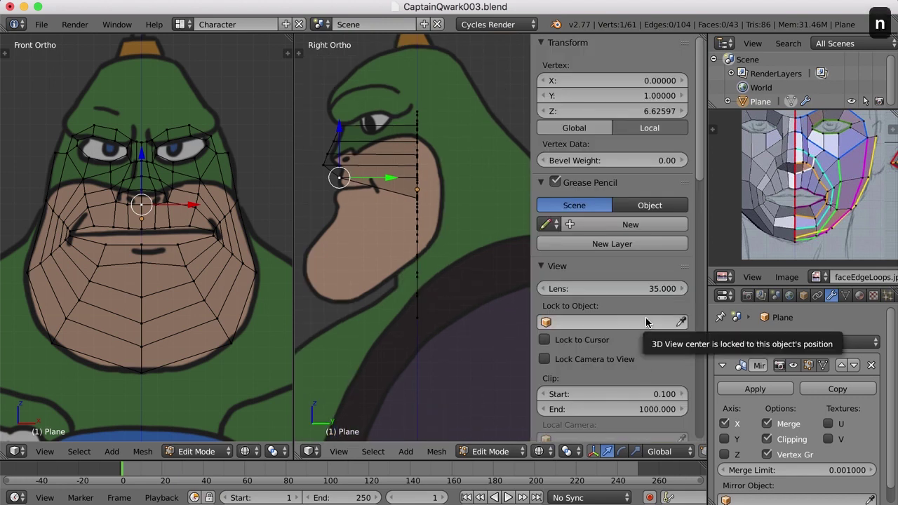
{"action": "scroll", "coordinate": [645, 317], "scroll_direction": "down", "scroll_amount": 8}
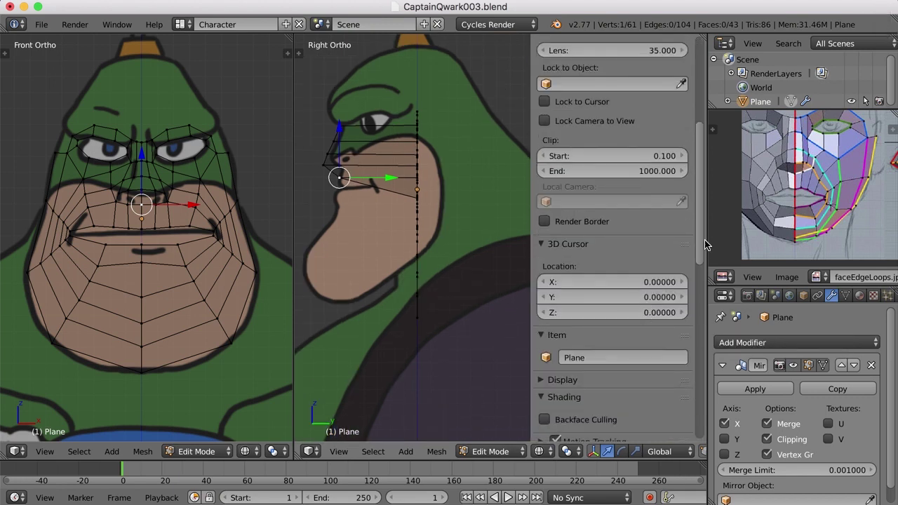
{"action": "left_click_drag", "start_coordinate": [697, 245], "coordinate": [691, 469]}
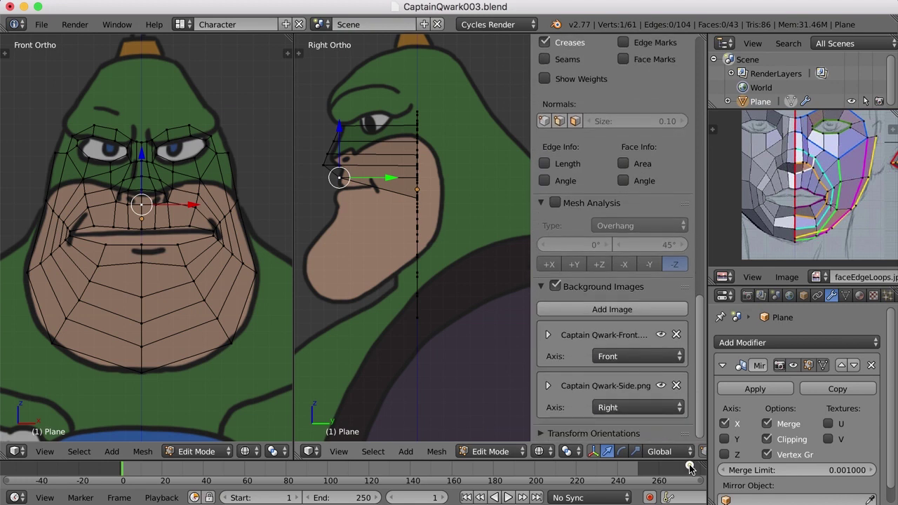
{"action": "left_click", "coordinate": [548, 385]}
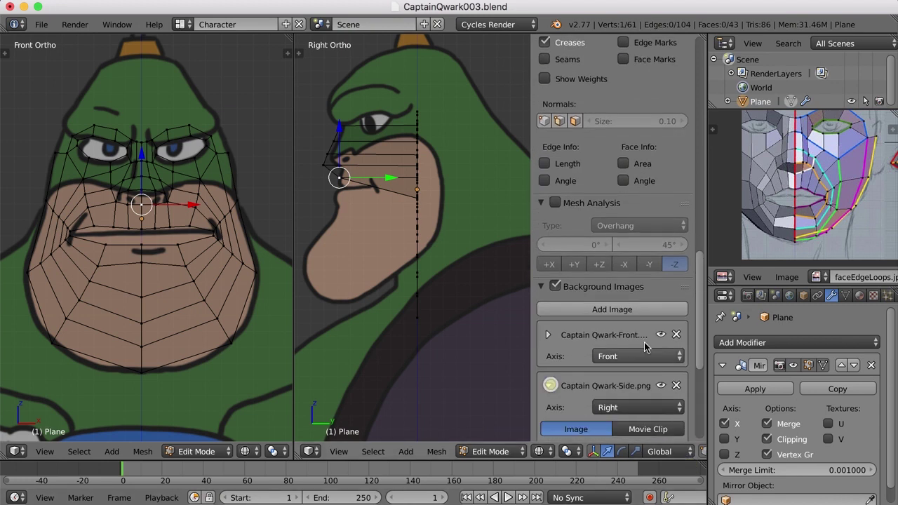
{"action": "scroll", "coordinate": [691, 365], "scroll_direction": "down", "scroll_amount": 7}
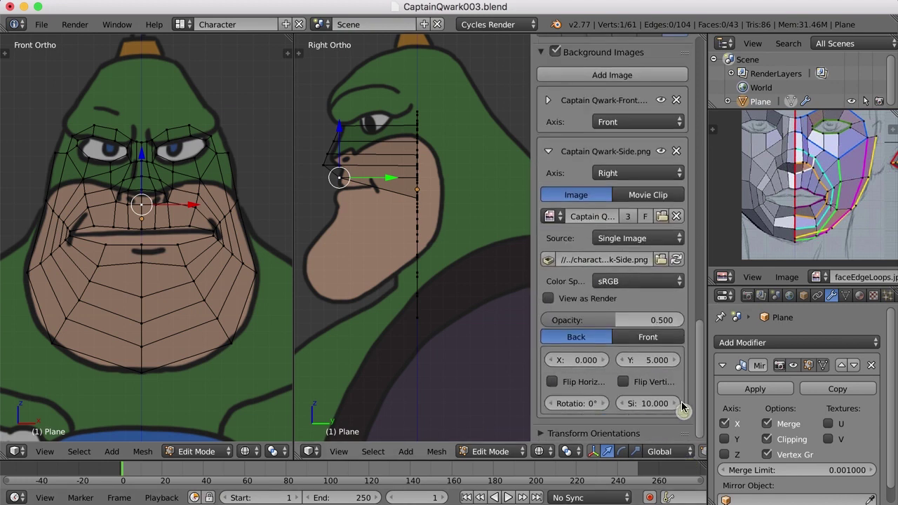
Set the side background image's Y offset to 4.950 and hide the view properties
{"action": "left_click", "coordinate": [675, 360]}
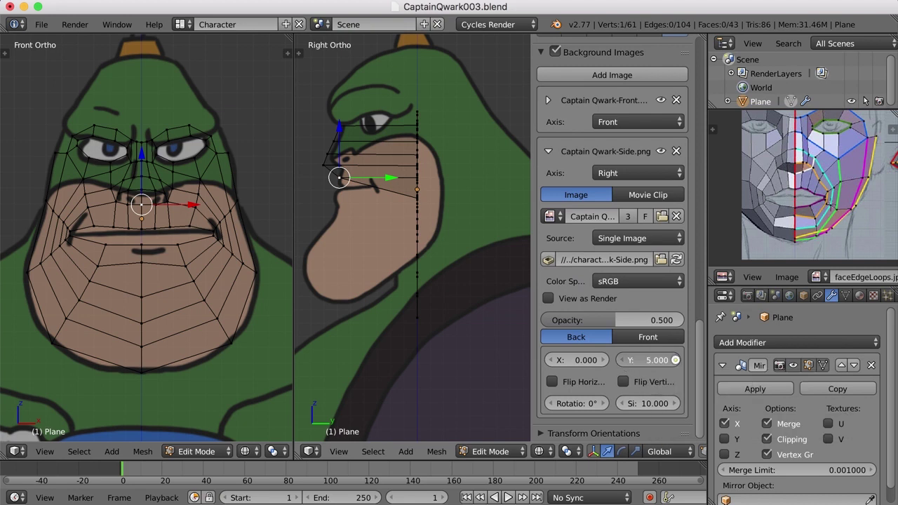
{"action": "left_click", "coordinate": [622, 362]}
{"action": "left_click", "coordinate": [622, 362]}
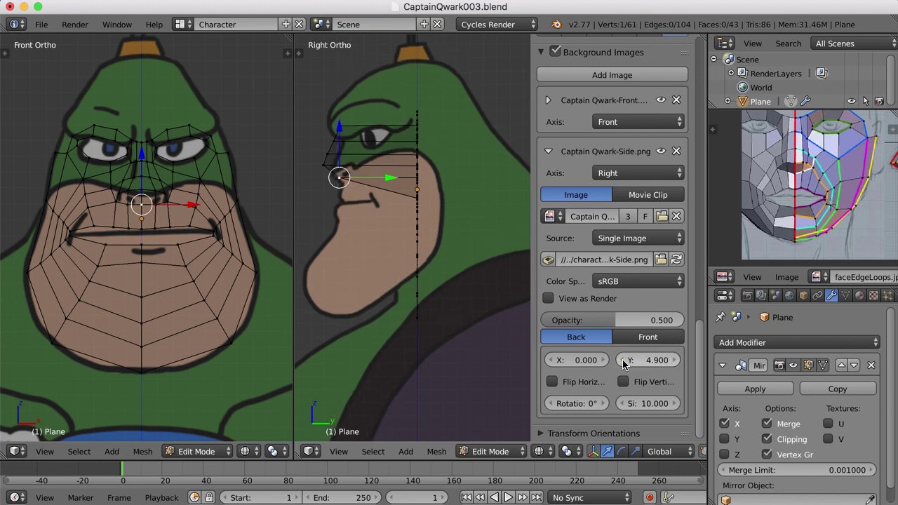
{"action": "left_click", "coordinate": [674, 363]}
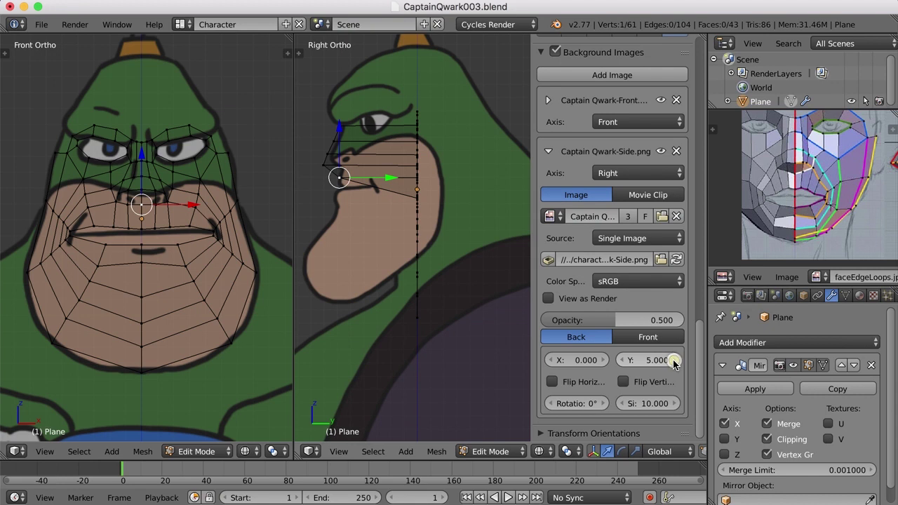
{"action": "left_click", "coordinate": [624, 361]}
{"action": "left_click", "coordinate": [638, 365]}
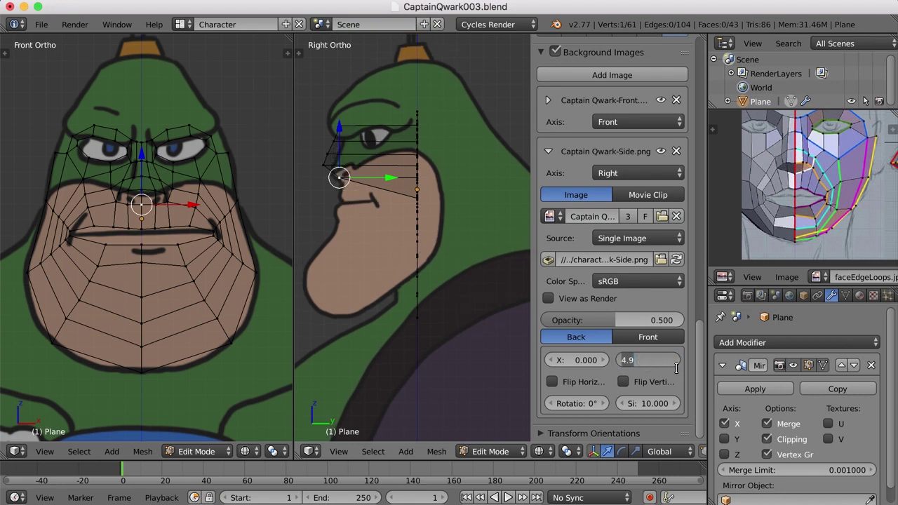
{"action": "key", "text": "Right"}
{"action": "type", "text": "5"}
{"action": "key", "text": "Return"}
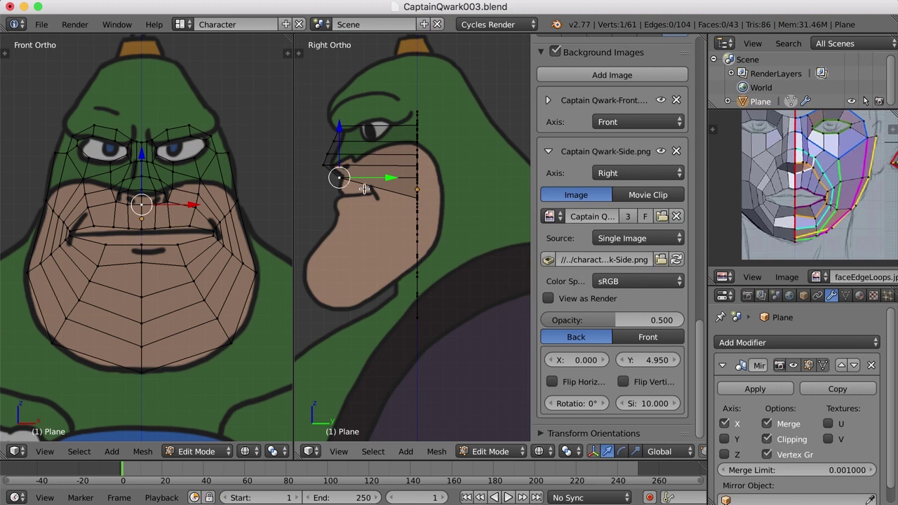
{"action": "key", "text": "n"}
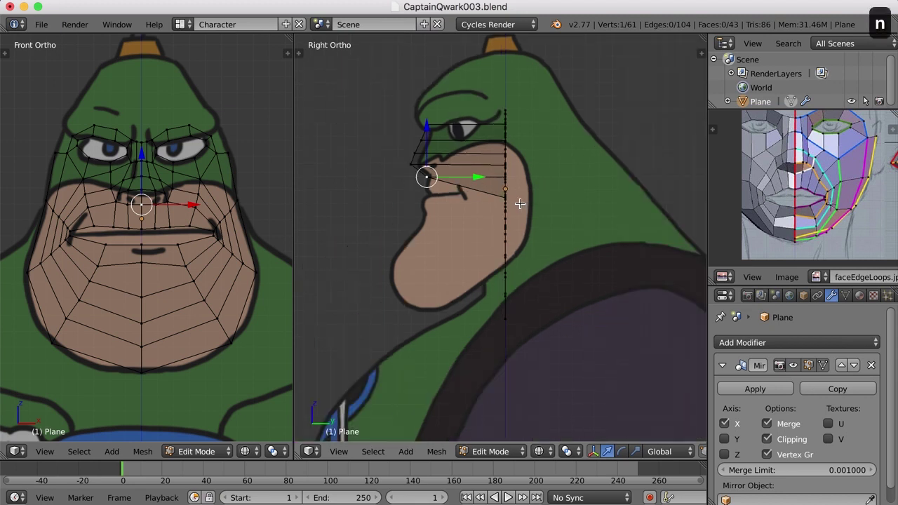
Move the centre vertices of the upper and lower lips forward along Y to the side profile, the upper by about 0.61
{"action": "right_click", "coordinate": [143, 229]}
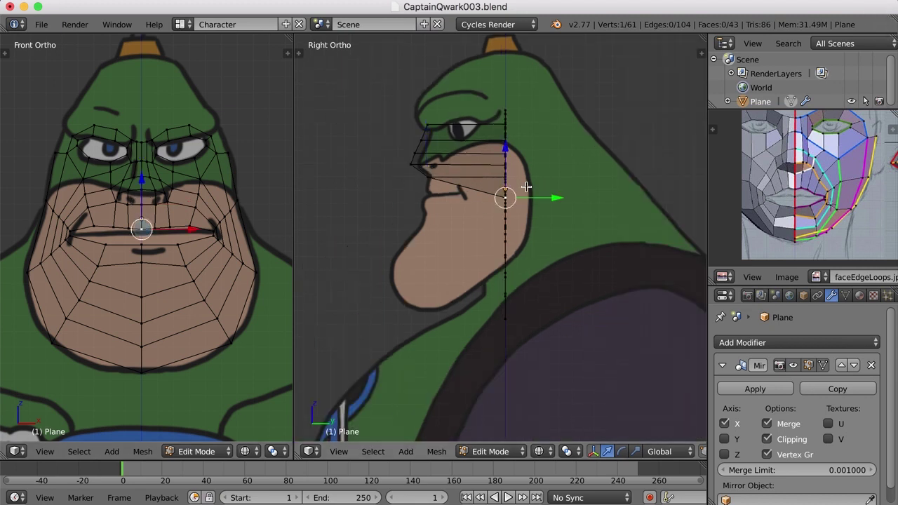
{"action": "key", "text": "g"}
{"action": "key", "text": "y"}
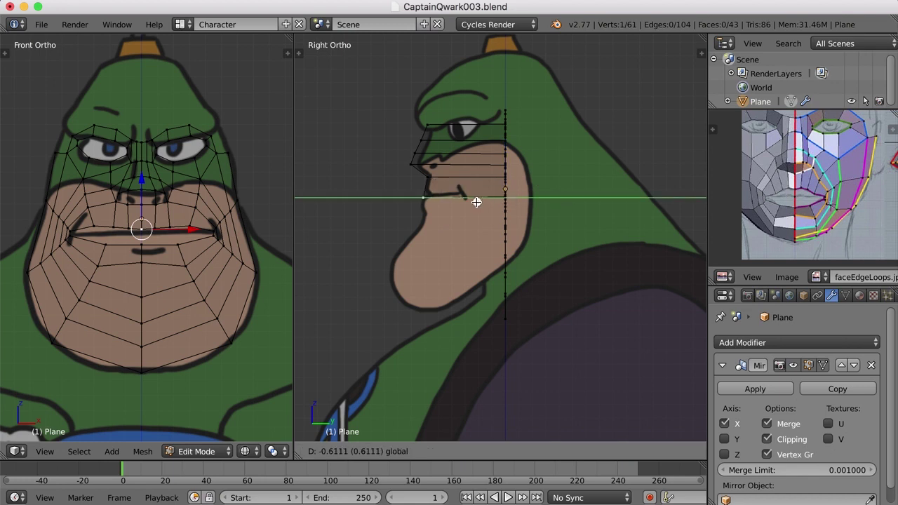
{"action": "left_click", "coordinate": [476, 203]}
{"action": "right_click", "coordinate": [506, 211]}
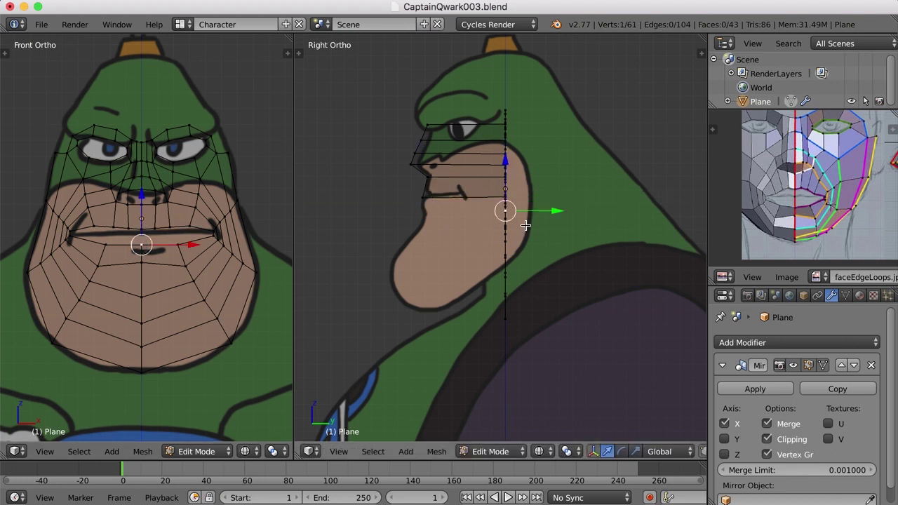
{"action": "key", "text": "g"}
{"action": "key", "text": "y"}
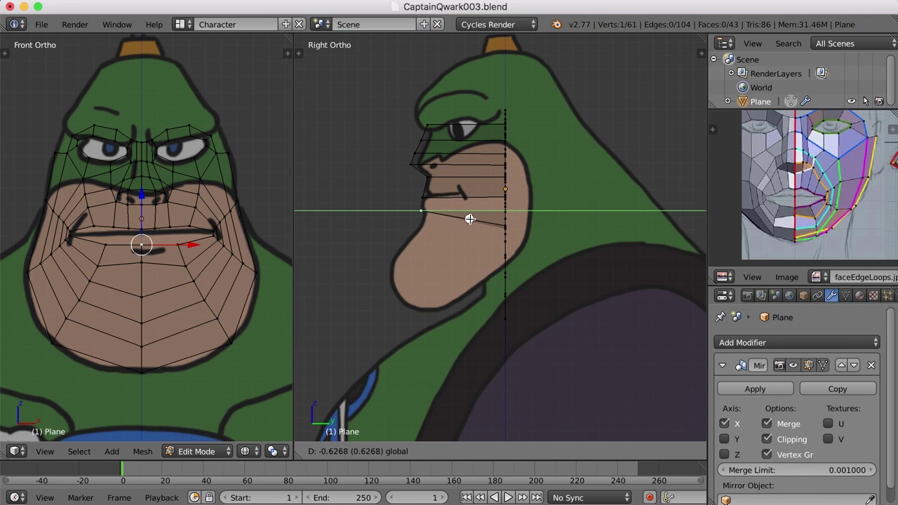
{"action": "left_click", "coordinate": [465, 216]}
Move the two centre vertices below the lower lip forward along Y to the chin profile, the upper one by about 0.66
{"action": "right_click", "coordinate": [147, 266]}
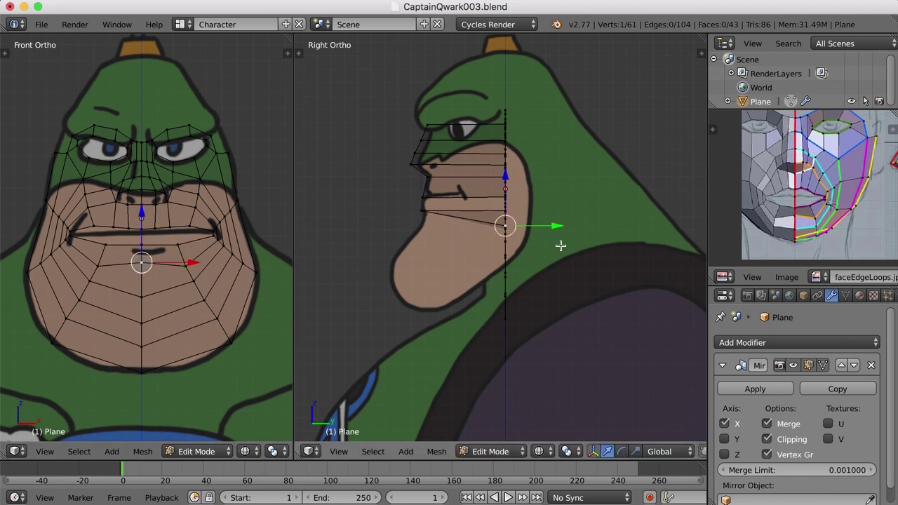
{"action": "key", "text": "g"}
{"action": "key", "text": "y"}
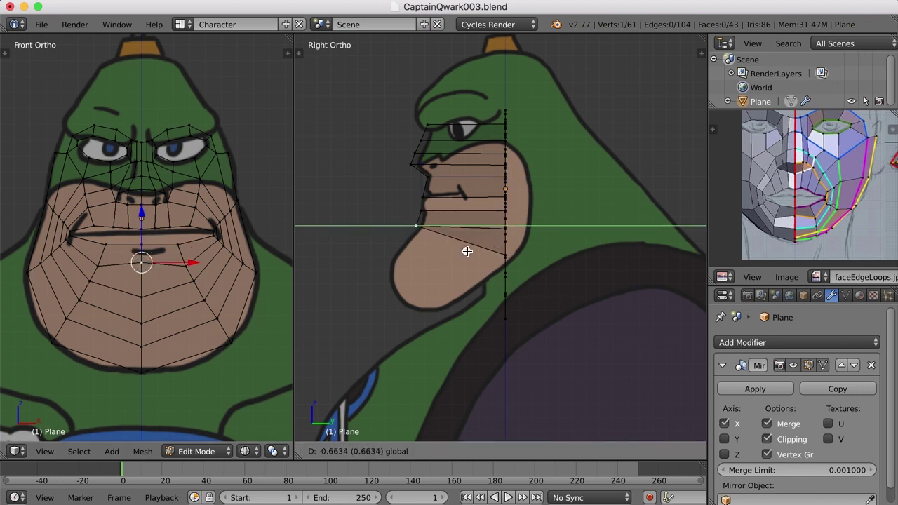
{"action": "left_click", "coordinate": [468, 252]}
{"action": "right_click", "coordinate": [141, 298]}
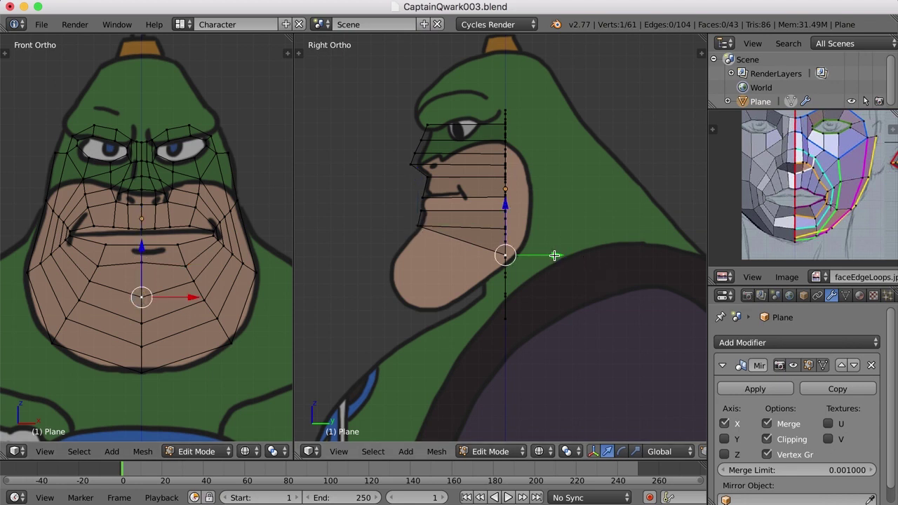
{"action": "key", "text": "g"}
{"action": "key", "text": "y"}
{"action": "left_click", "coordinate": [441, 272]}
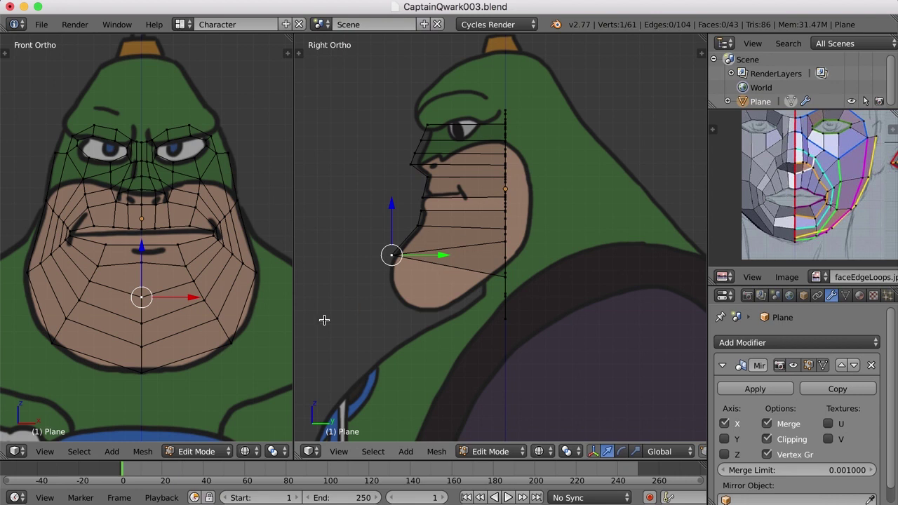
Move the remaining centre-line vertices of the lower chin forward along Y to follow the chin outline in the side view
{"action": "right_click", "coordinate": [503, 277]}
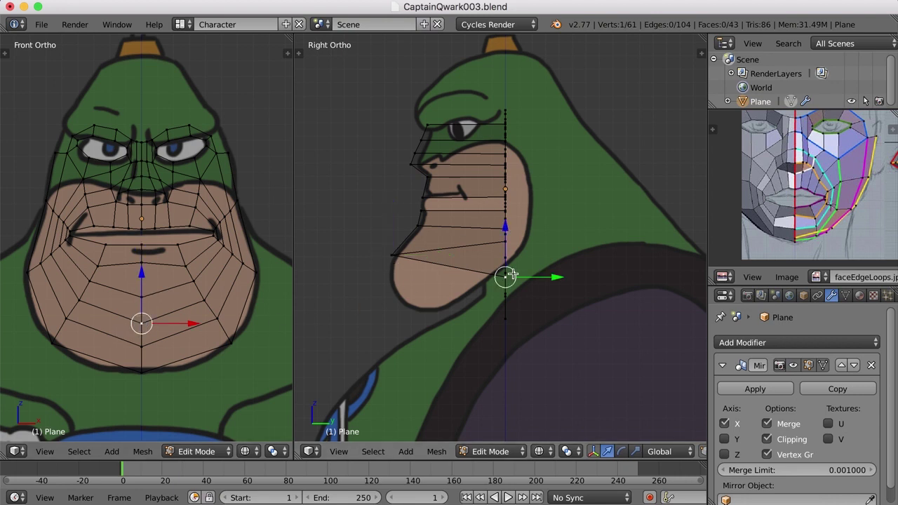
{"action": "left_click_drag", "start_coordinate": [553, 276], "coordinate": [439, 318]}
{"action": "right_click", "coordinate": [439, 319]}
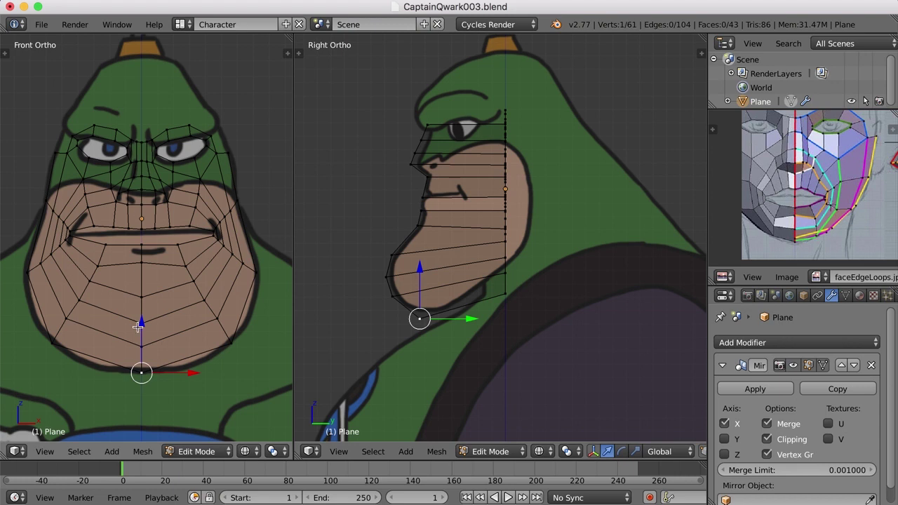
Move the two vertices beside the centre line on the nose bridge forward along Y to just behind the side profile
{"action": "right_click", "coordinate": [147, 142]}
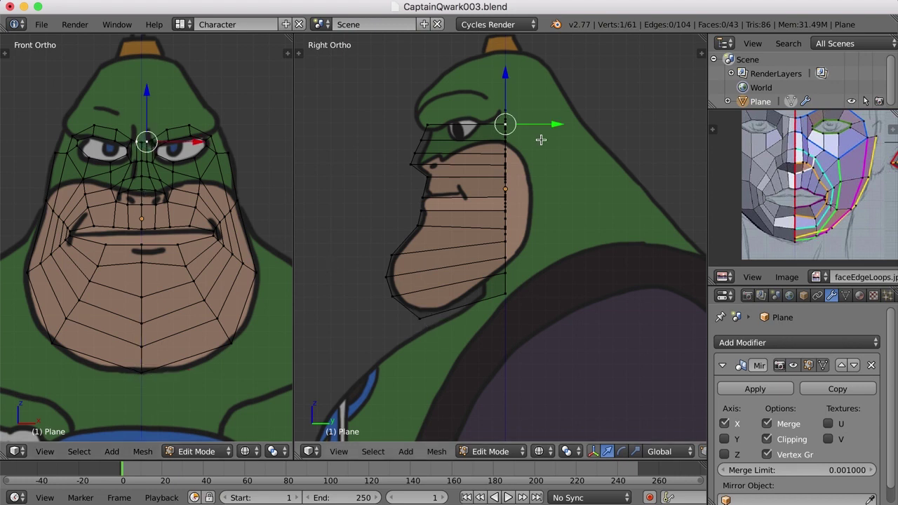
{"action": "left_click_drag", "start_coordinate": [559, 124], "coordinate": [486, 146]}
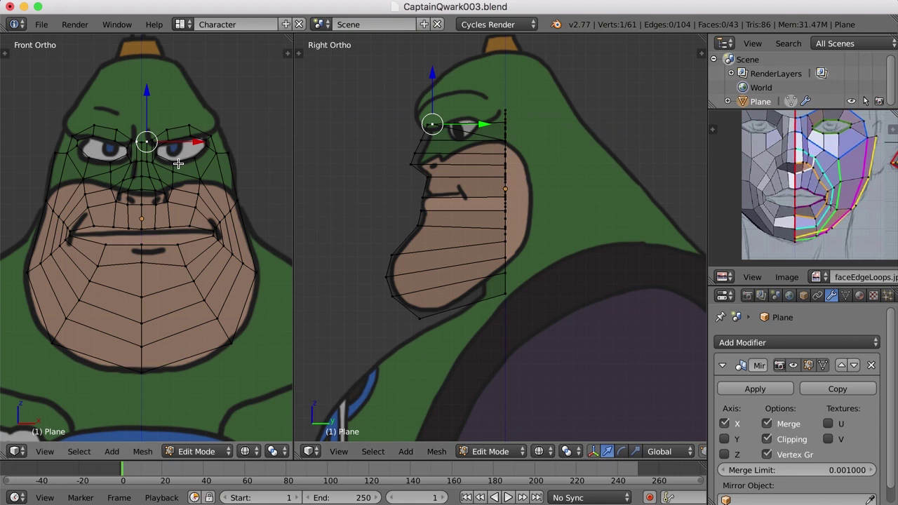
{"action": "right_click", "coordinate": [153, 163]}
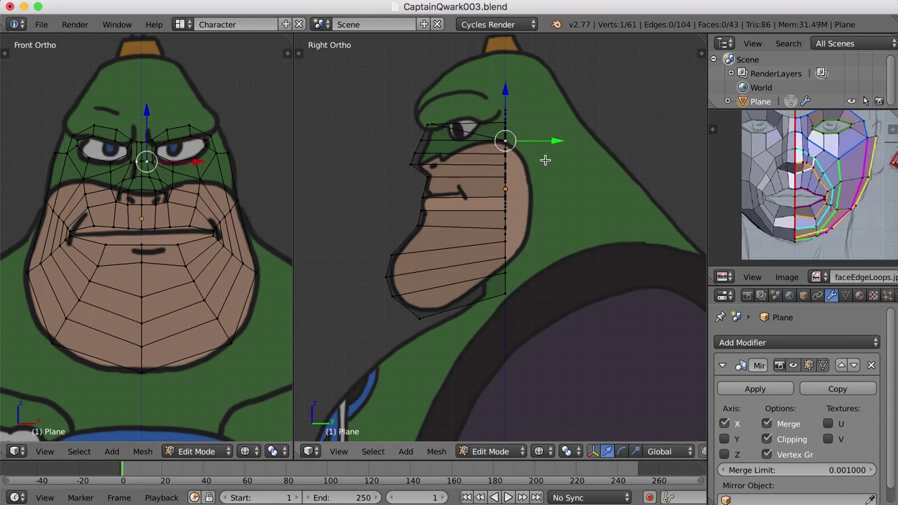
{"action": "left_click_drag", "start_coordinate": [558, 144], "coordinate": [477, 171]}
Move the three chin-loop vertices diagonally below the mouth corner forward along Y, nudging the middle one further to smooth the curve
{"action": "left_click_drag", "start_coordinate": [556, 229], "coordinate": [487, 241]}
{"action": "right_click", "coordinate": [505, 242]}
{"action": "left_click_drag", "start_coordinate": [557, 241], "coordinate": [486, 260]}
{"action": "right_click", "coordinate": [203, 301]}
{"action": "left_click_drag", "start_coordinate": [558, 257], "coordinate": [480, 272]}
{"action": "right_click", "coordinate": [434, 241]}
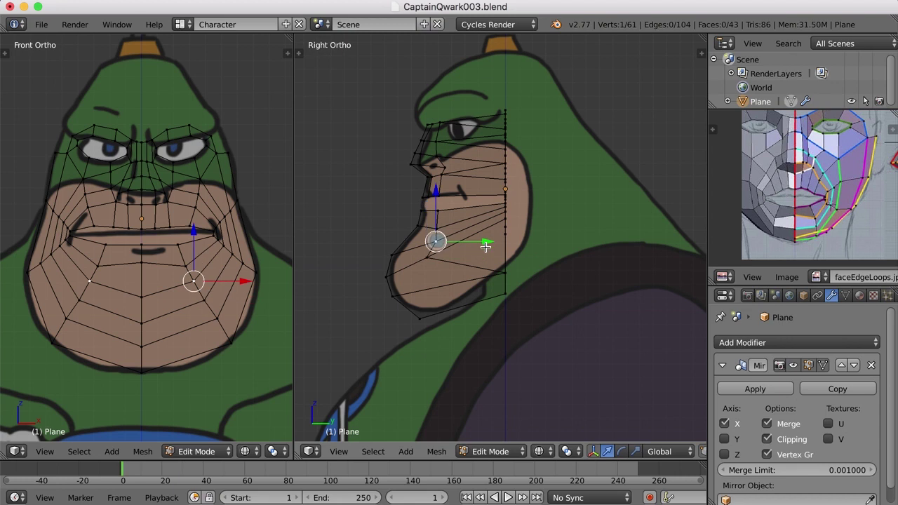
{"action": "left_click_drag", "start_coordinate": [481, 241], "coordinate": [457, 237]}
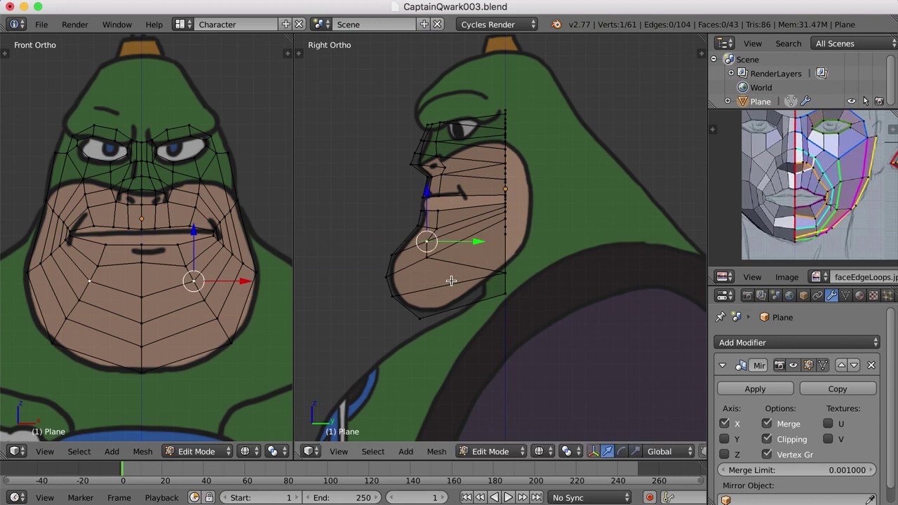
Move the two lower jaw vertices at the outer end of that chin row forward along Y to round the jaw
{"action": "right_click", "coordinate": [538, 267]}
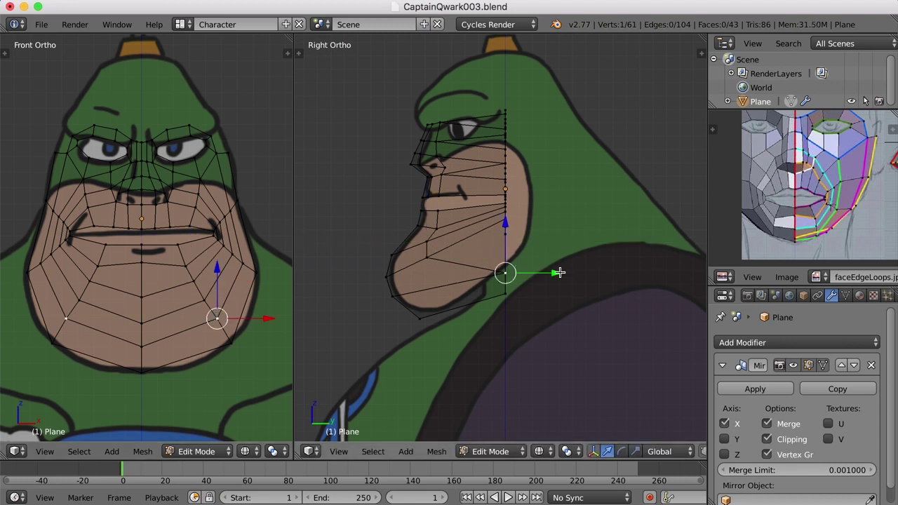
{"action": "left_click_drag", "start_coordinate": [558, 273], "coordinate": [490, 290]}
{"action": "right_click", "coordinate": [232, 343]}
{"action": "left_click_drag", "start_coordinate": [550, 295], "coordinate": [510, 297]}
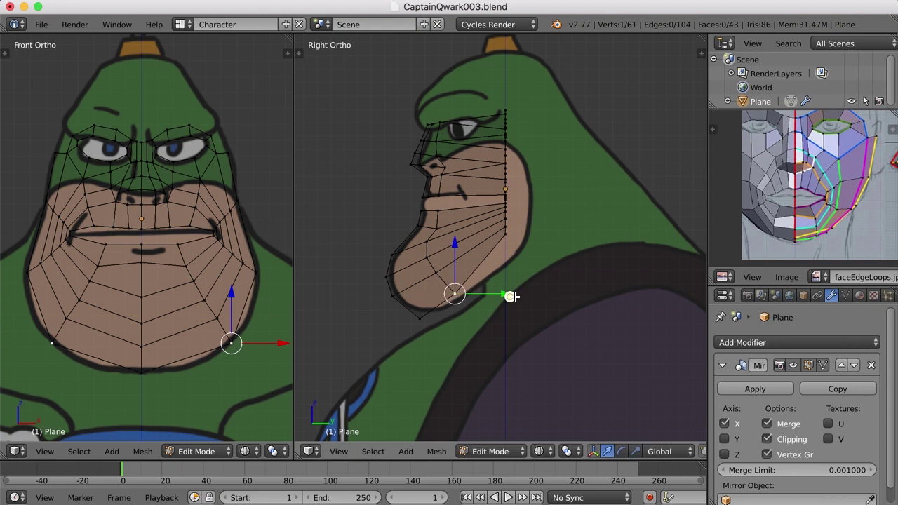
Move the inner brow vertex and the upper eyelid vertex below it forward along Y to match the eye in the side view
{"action": "right_click", "coordinate": [151, 137]}
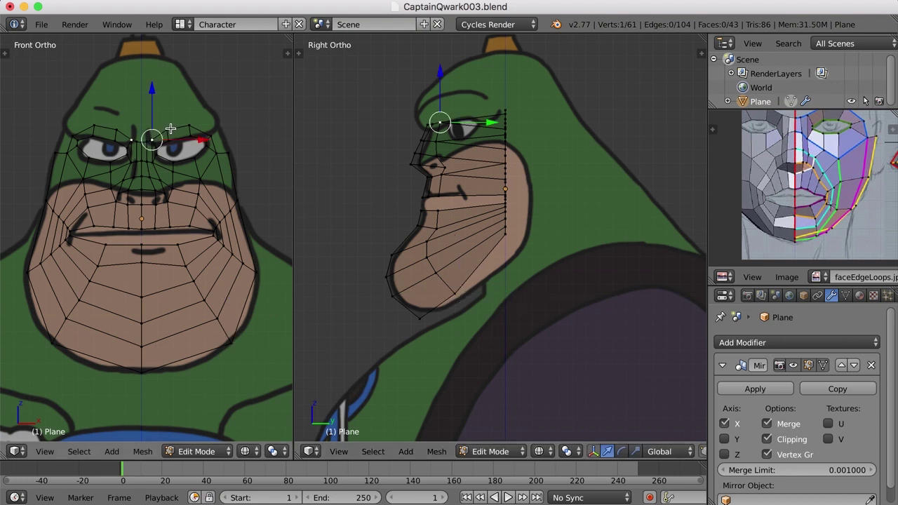
{"action": "right_click", "coordinate": [167, 128]}
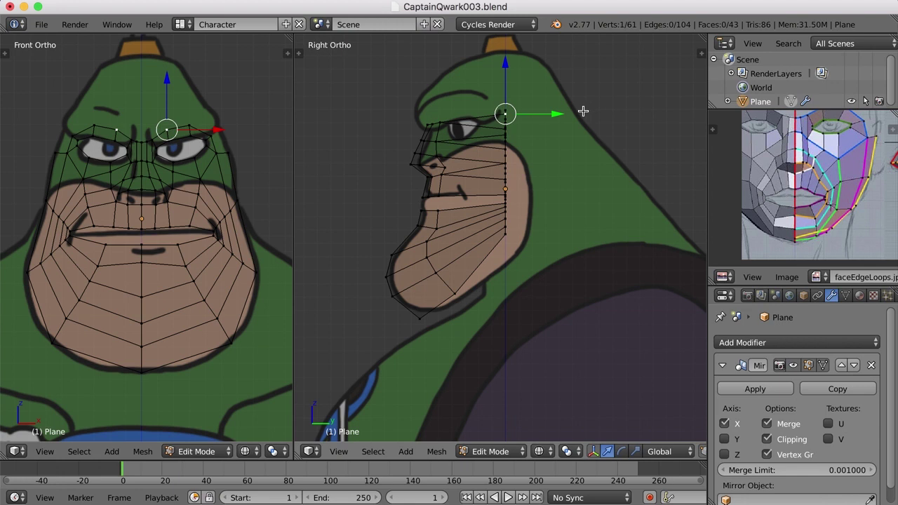
{"action": "left_click_drag", "start_coordinate": [559, 113], "coordinate": [505, 129]}
{"action": "right_click", "coordinate": [506, 124]}
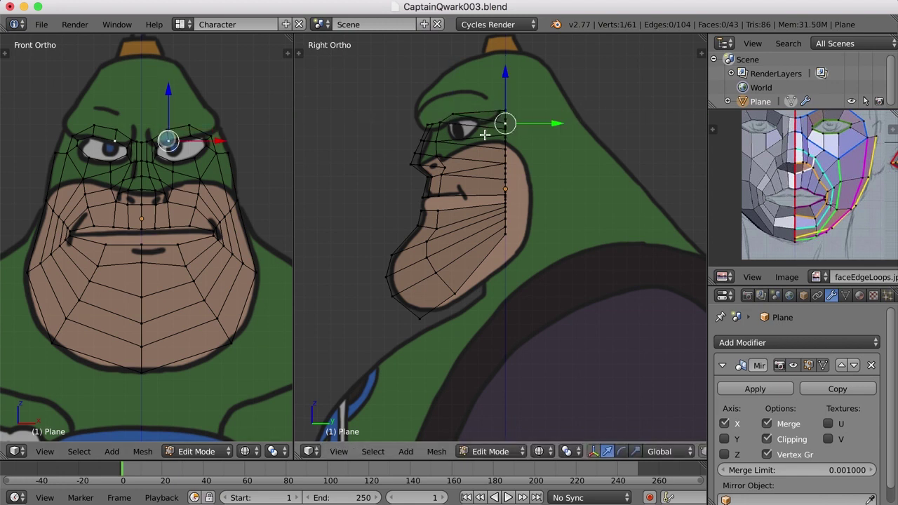
Bring up the side face in the edge-loop reference and move the outer upper-lip vertex forward along Y by about 0.40
{"action": "right_click", "coordinate": [460, 180]}
{"action": "mouse_move", "coordinate": [511, 180]}
{"action": "left_mouse_down"}
{"action": "mouse_move", "coordinate": [523, 180]}
{"action": "mouse_move", "coordinate": [513, 180]}
{"action": "left_mouse_up"}
{"action": "middle_click_drag", "start_coordinate": [865, 176], "coordinate": [825, 209]}
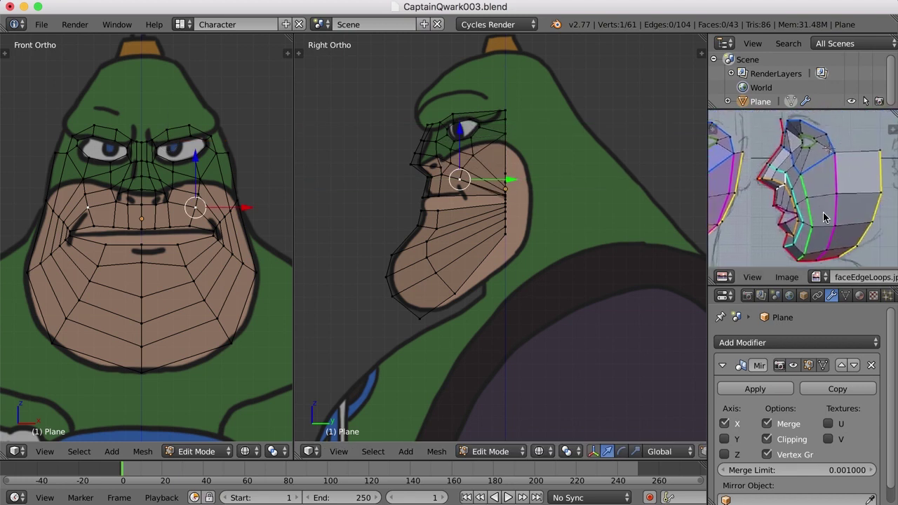
{"action": "key", "text": "g"}
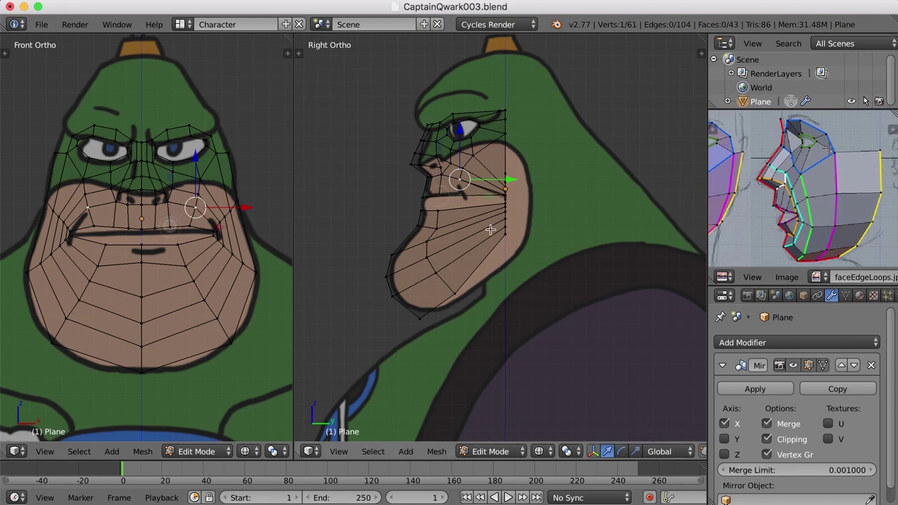
{"action": "left_click", "coordinate": [517, 195]}
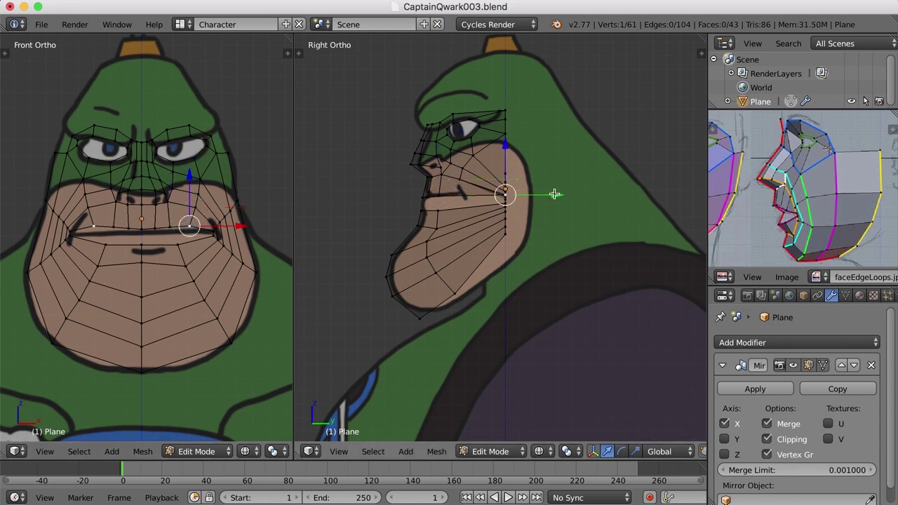
{"action": "key", "text": "g"}
{"action": "key", "text": "y"}
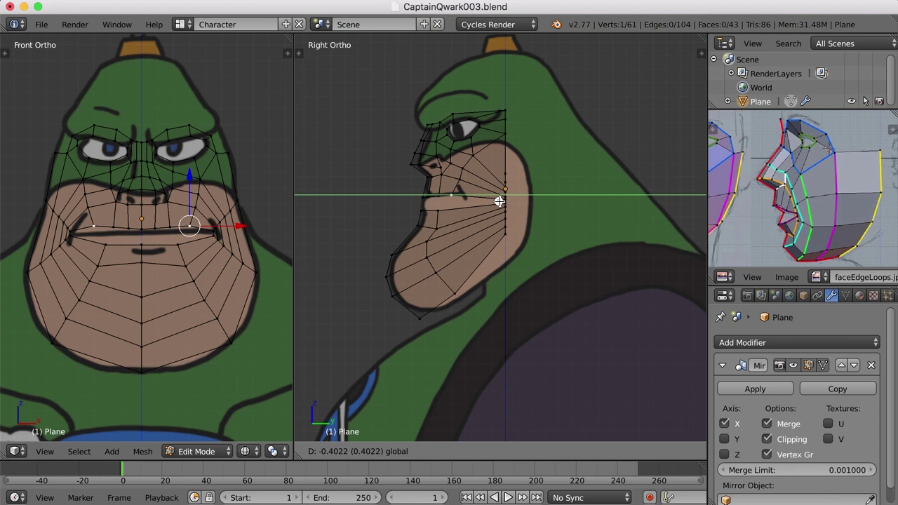
{"action": "key", "text": "Escape"}
{"action": "key", "text": "ctrl+z"}
Nudge the cheek vertex above the outer upper lip slightly further forward along Y
{"action": "key", "text": "g"}
{"action": "key", "text": "y"}
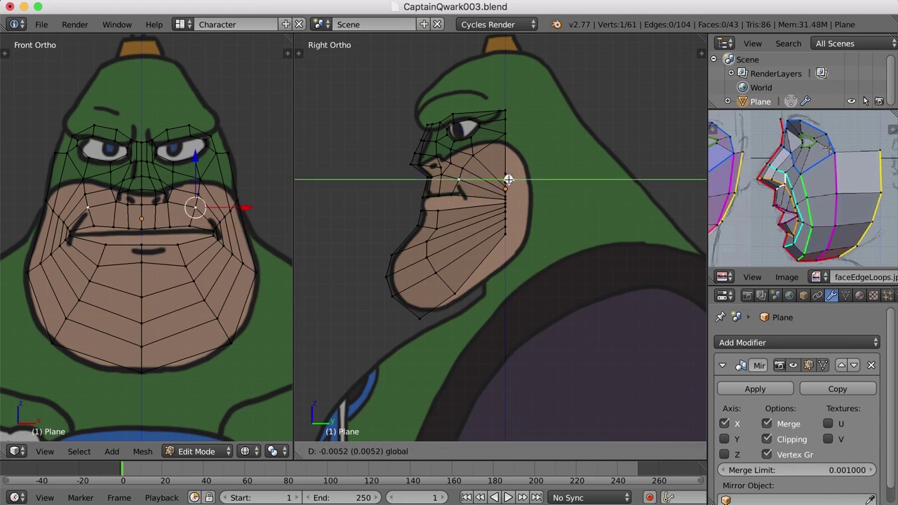
{"action": "left_click", "coordinate": [504, 182]}
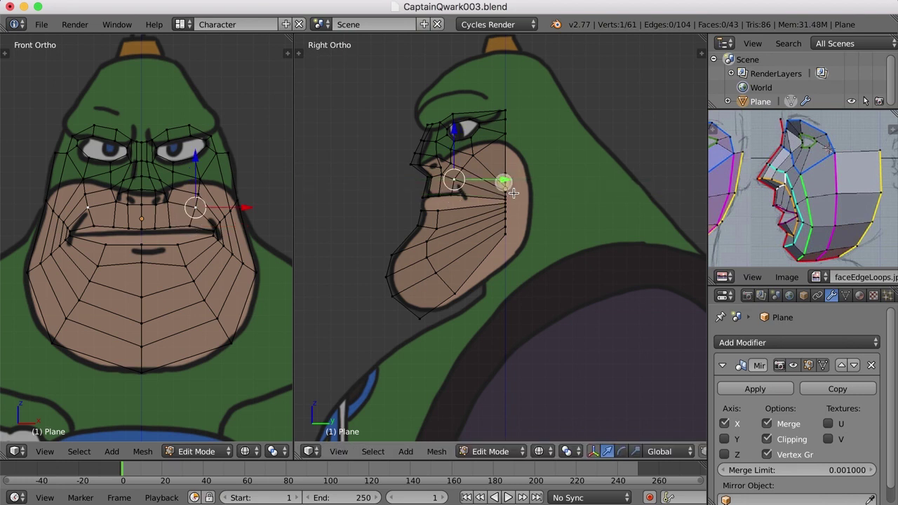
Move the outer brow vertices and the vertex outside the eye corner forward along Y, curving around the side-view eye
{"action": "right_click", "coordinate": [188, 125]}
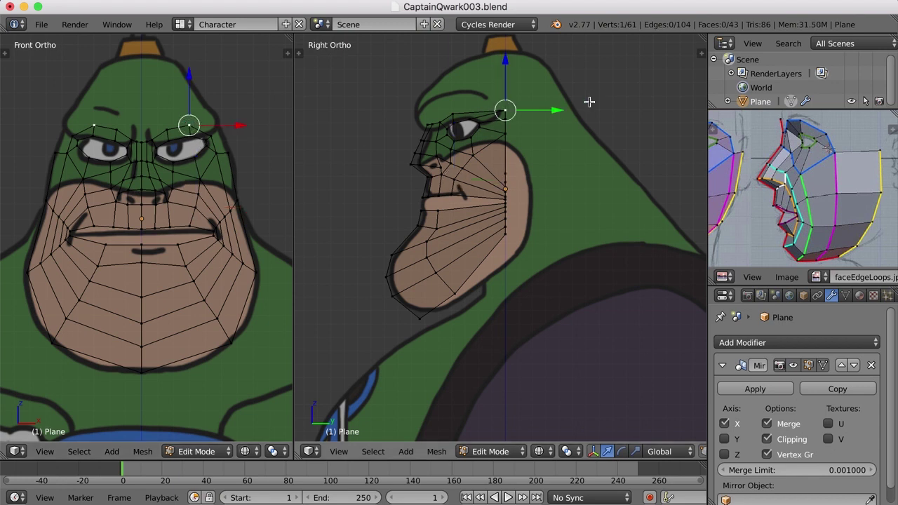
{"action": "left_click_drag", "start_coordinate": [559, 110], "coordinate": [525, 119]}
{"action": "right_click", "coordinate": [211, 134]}
{"action": "left_click_drag", "start_coordinate": [555, 118], "coordinate": [547, 135]}
{"action": "right_click", "coordinate": [506, 134]}
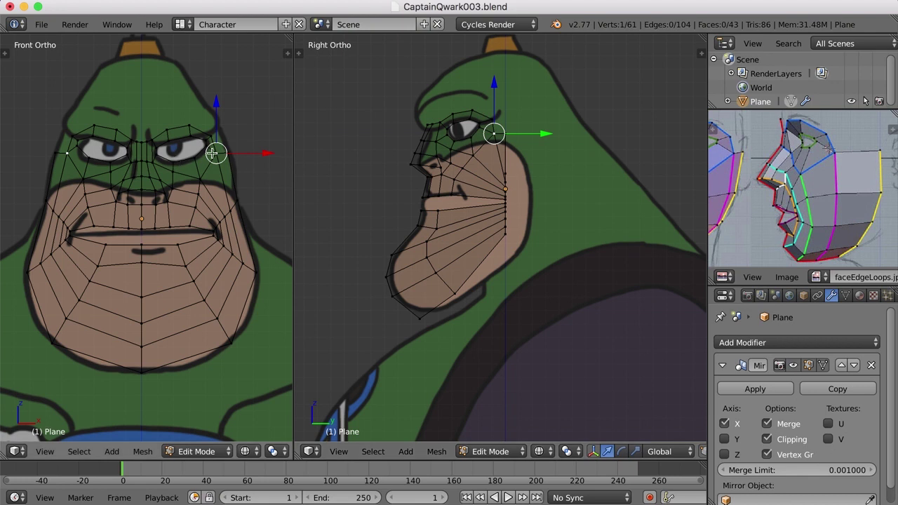
{"action": "right_click", "coordinate": [201, 180]}
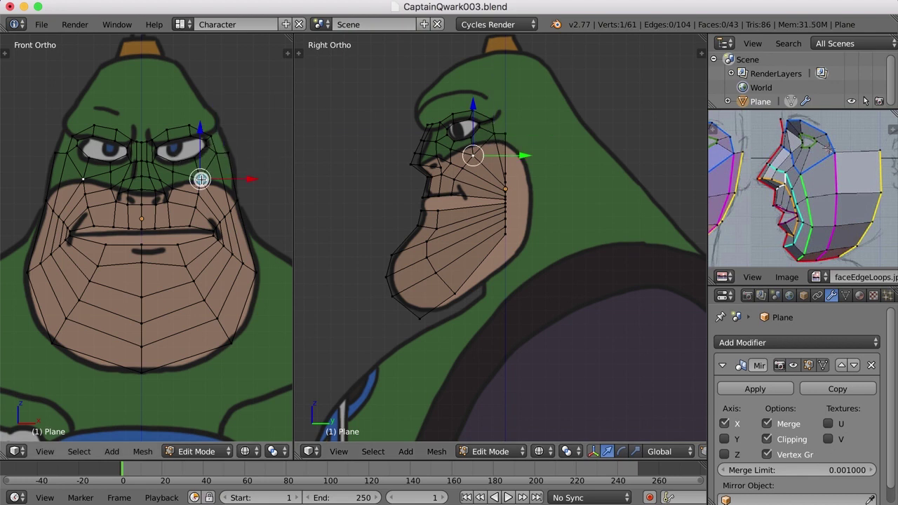
{"action": "right_click", "coordinate": [200, 193]}
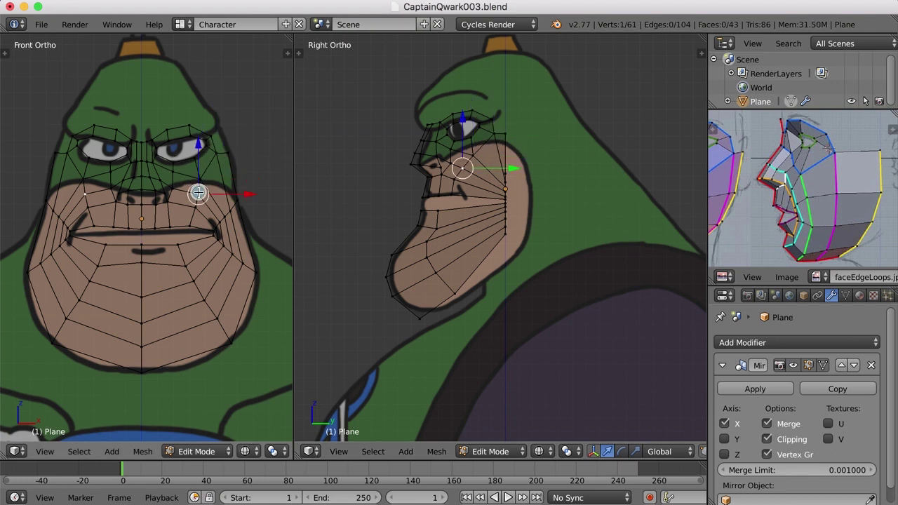
{"action": "right_click", "coordinate": [194, 209]}
{"action": "right_click", "coordinate": [188, 223]}
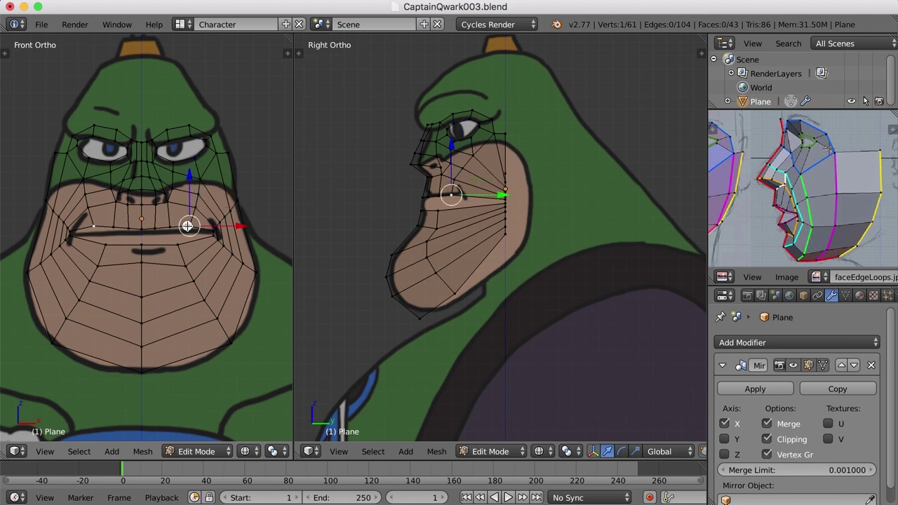
{"action": "right_click", "coordinate": [217, 153]}
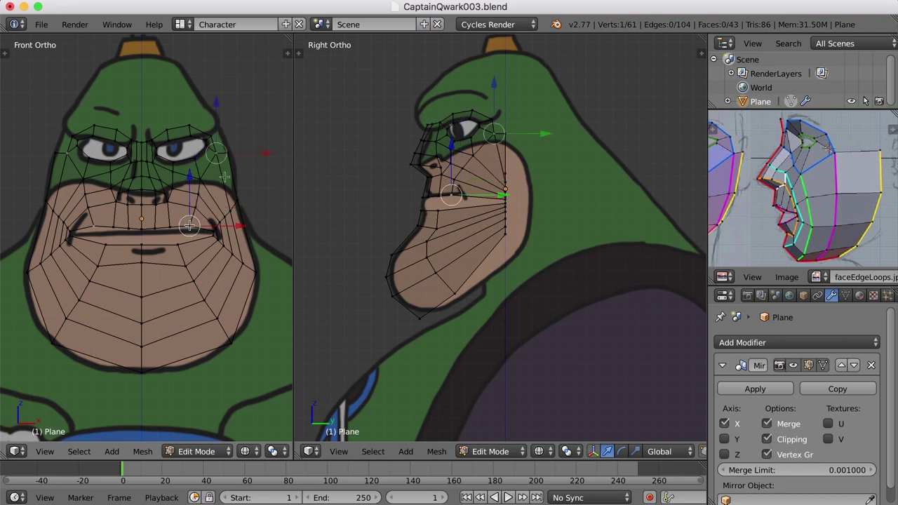
Move the two overlapping lip vertices at the mouth corner forward together along Y to the mouth end in the side view
{"action": "right_click", "coordinate": [213, 232]}
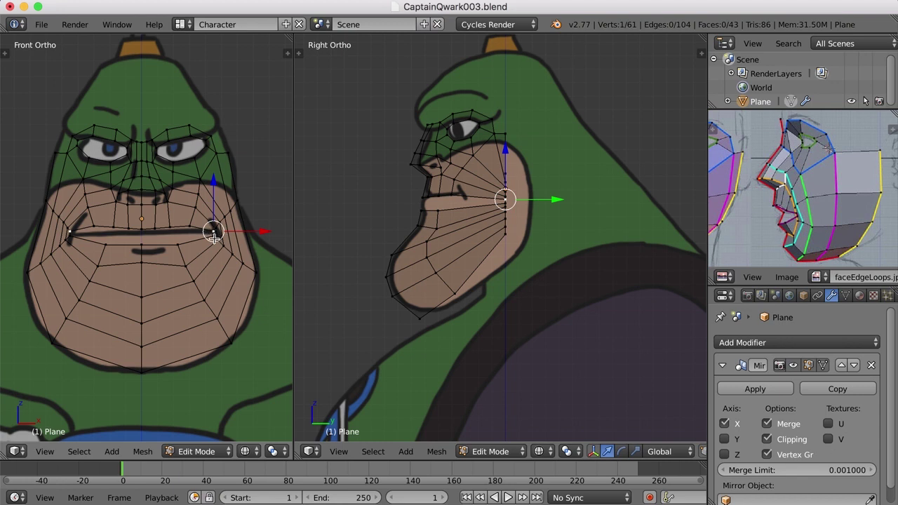
{"action": "right_click", "coordinate": [214, 235], "text": "shift"}
{"action": "left_click_drag", "start_coordinate": [558, 201], "coordinate": [515, 200]}
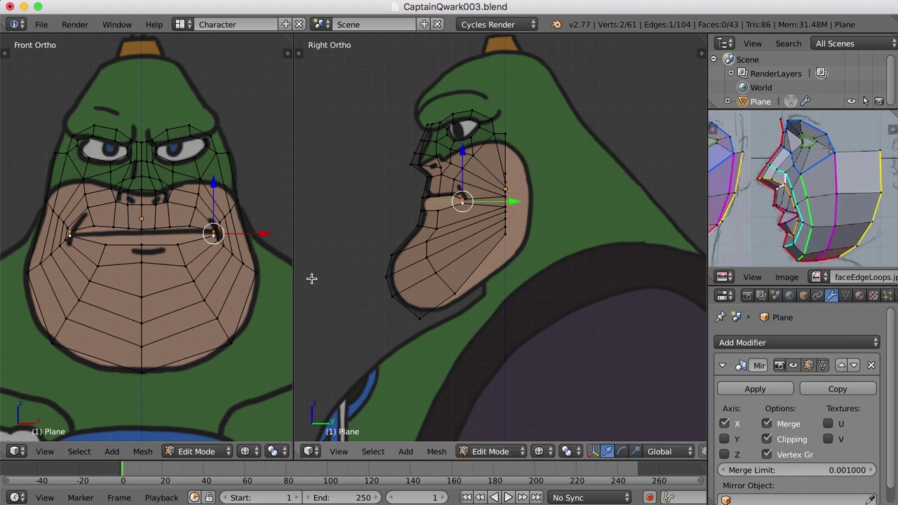
Move the vertices just outside the mouth corner and directly below it forward along Y, slightly behind the mouth-corner vertices
{"action": "right_click", "coordinate": [188, 226]}
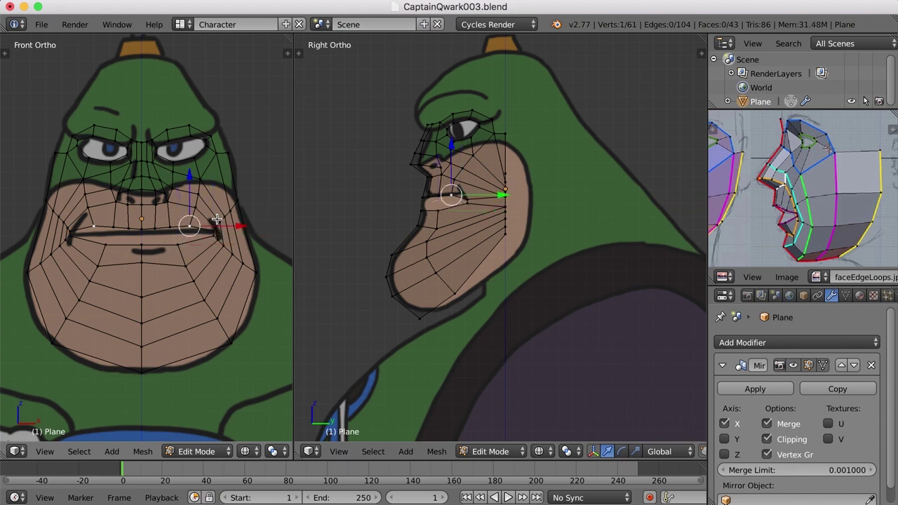
{"action": "right_click", "coordinate": [217, 228], "text": "shift"}
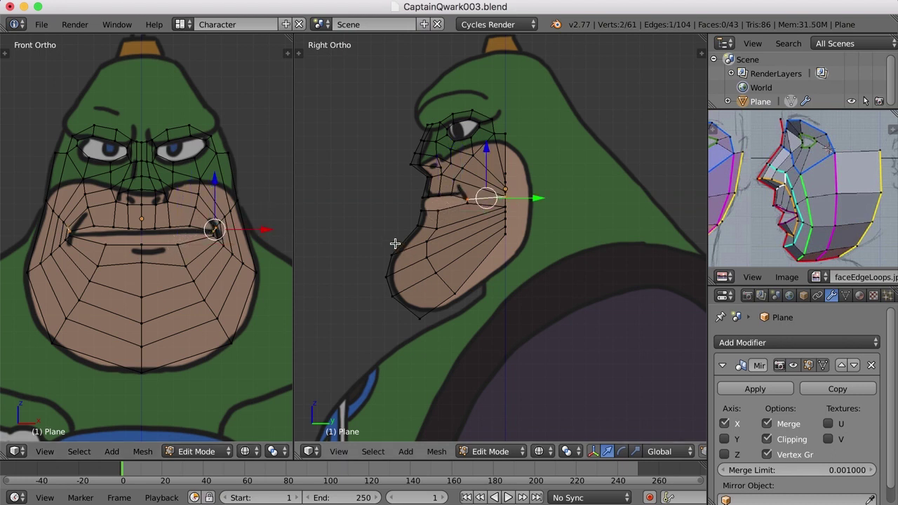
{"action": "left_click_drag", "start_coordinate": [217, 227], "coordinate": [217, 225]}
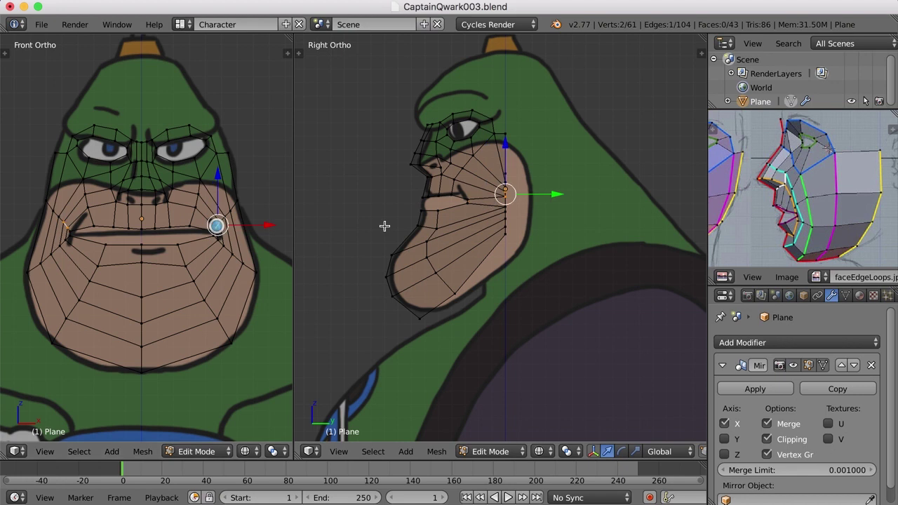
{"action": "right_click", "coordinate": [217, 227], "text": "shift"}
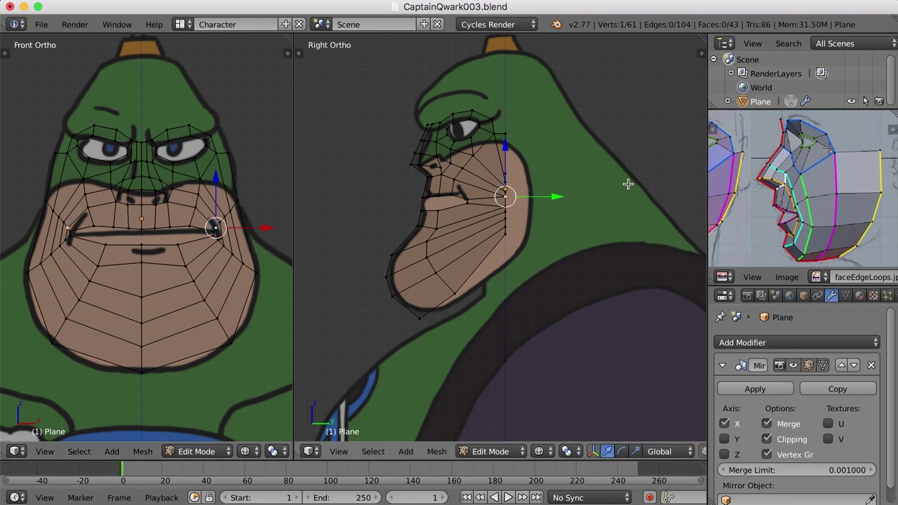
{"action": "left_click_drag", "start_coordinate": [557, 197], "coordinate": [525, 204]}
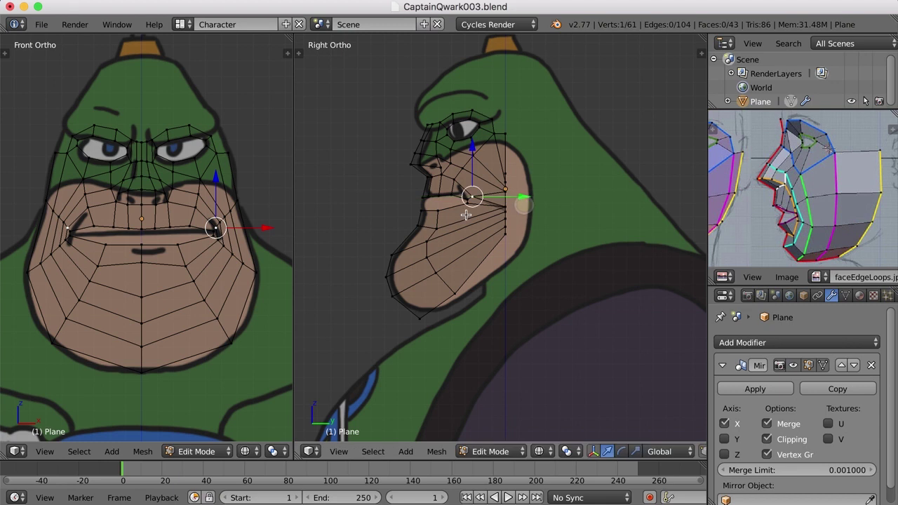
{"action": "right_click", "coordinate": [217, 239]}
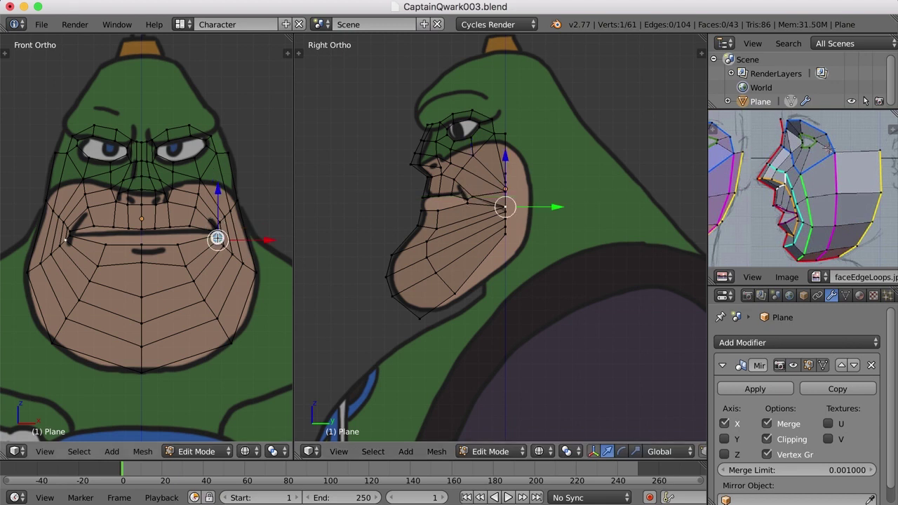
{"action": "left_click_drag", "start_coordinate": [555, 205], "coordinate": [522, 219]}
Move the cheek vertices outside and slightly below the mouth corner forward along Y, close behind the side-view mouth corner
{"action": "right_click", "coordinate": [185, 263]}
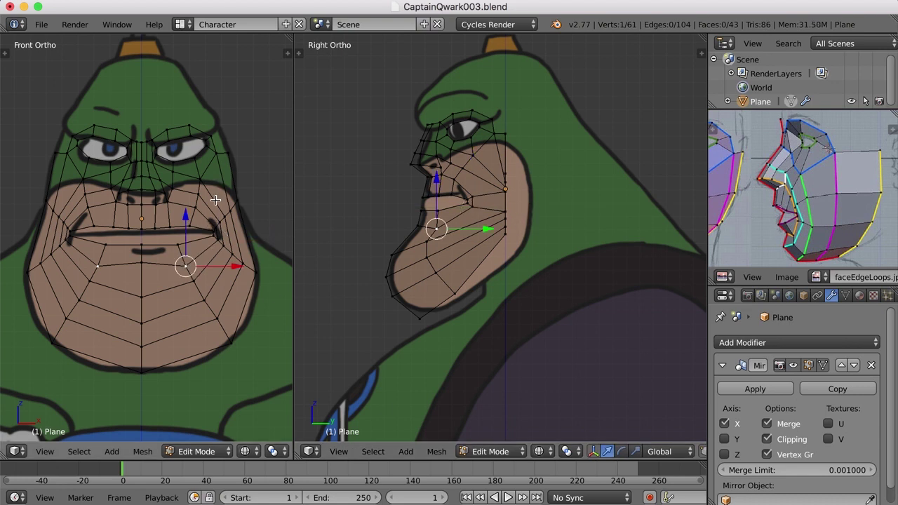
{"action": "right_click", "coordinate": [199, 180]}
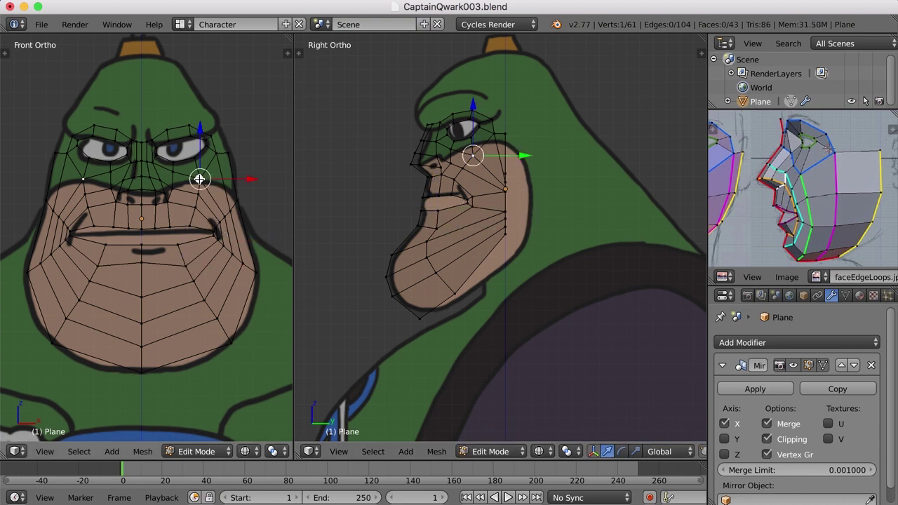
{"action": "right_click", "coordinate": [225, 218]}
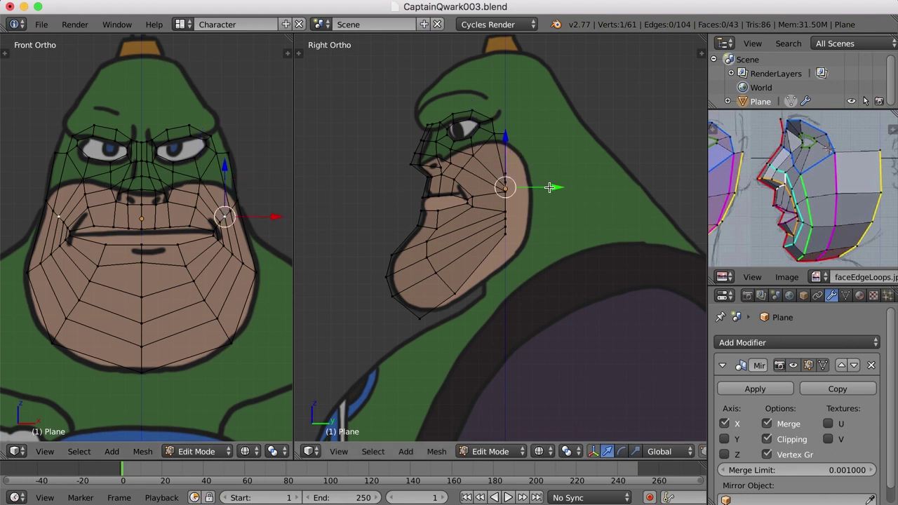
{"action": "left_click_drag", "start_coordinate": [558, 187], "coordinate": [527, 203]}
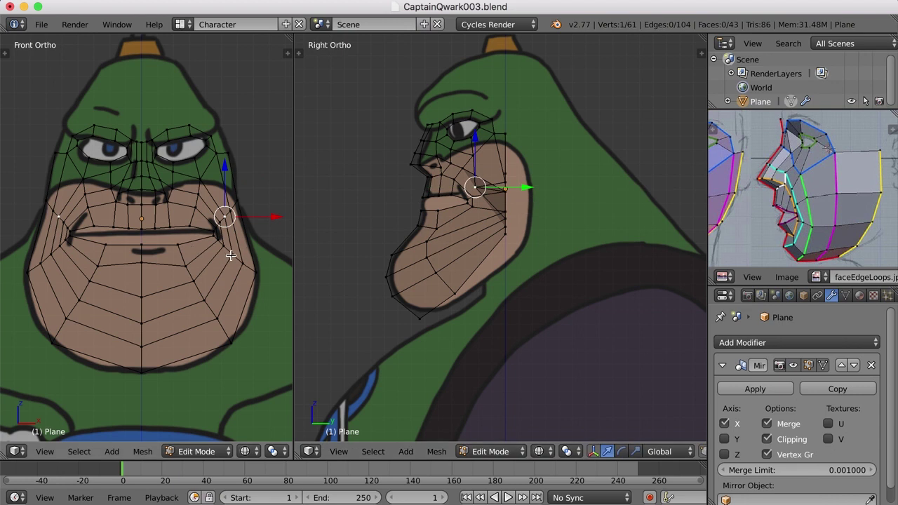
{"action": "right_click", "coordinate": [223, 246]}
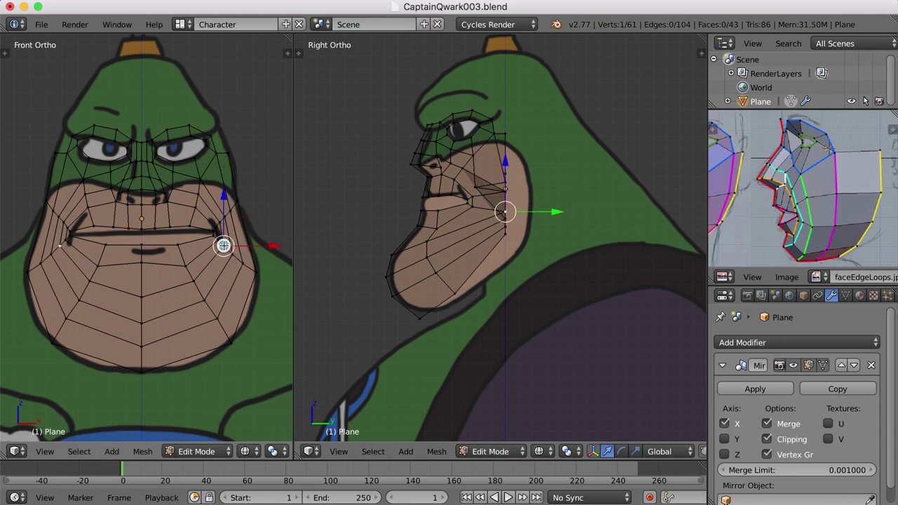
{"action": "left_click_drag", "start_coordinate": [559, 212], "coordinate": [532, 217]}
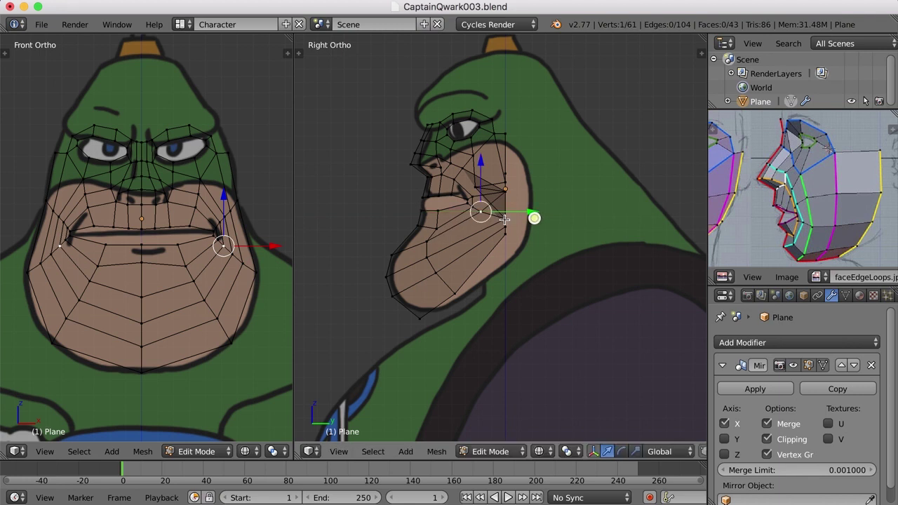
Move the remaining vertex above the mouth corner forward along Y and nudge its overlapping neighbour slightly back
{"action": "right_click", "coordinate": [219, 222]}
{"action": "left_click_drag", "start_coordinate": [557, 189], "coordinate": [530, 200]}
{"action": "right_click", "coordinate": [474, 186]}
{"action": "left_click_drag", "start_coordinate": [526, 191], "coordinate": [538, 187]}
Adjust the lower cheek vertices outside the mouth corner along Y and undo the last change
{"action": "right_click", "coordinate": [232, 255]}
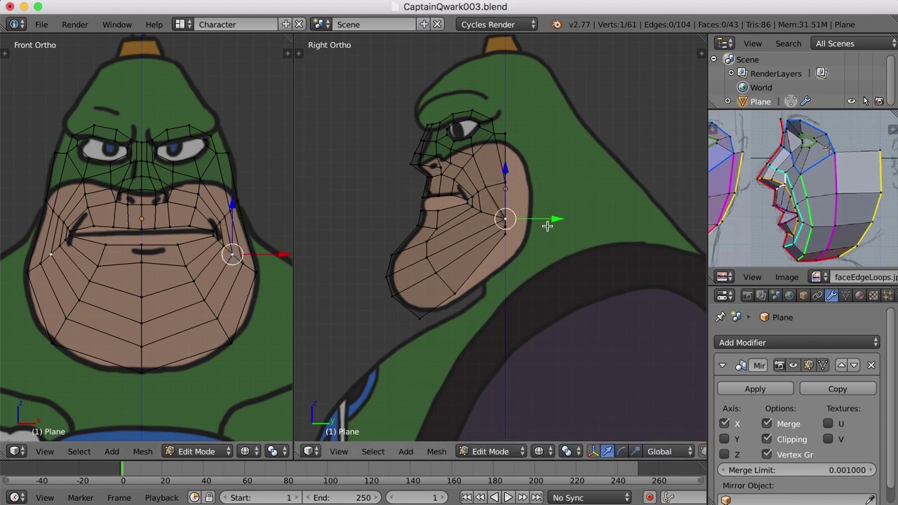
{"action": "mouse_move", "coordinate": [555, 218]}
{"action": "left_mouse_down"}
{"action": "mouse_move", "coordinate": [538, 220]}
{"action": "mouse_move", "coordinate": [552, 231]}
{"action": "left_mouse_up"}
{"action": "right_click", "coordinate": [240, 264]}
{"action": "key", "text": "ctrl+z"}
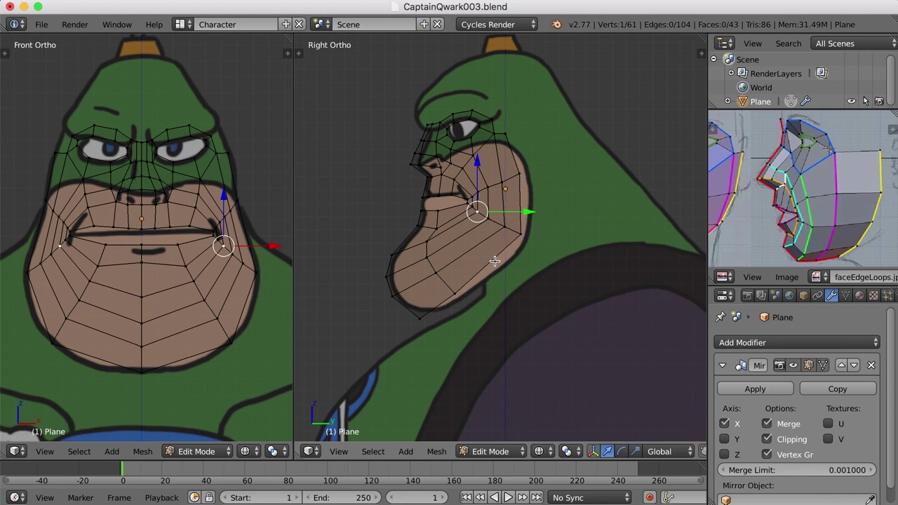
Switch to the Default screen layout and examine the face mesh's depth from the side and front in perspective
{"action": "left_click", "coordinate": [180, 24]}
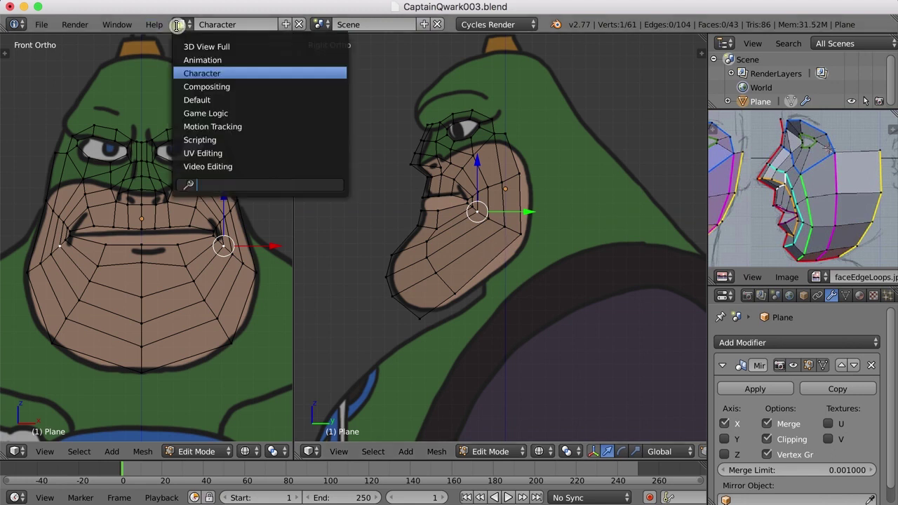
{"action": "left_click", "coordinate": [206, 100]}
{"action": "scroll", "coordinate": [485, 250], "scroll_direction": "down", "scroll_amount": 5}
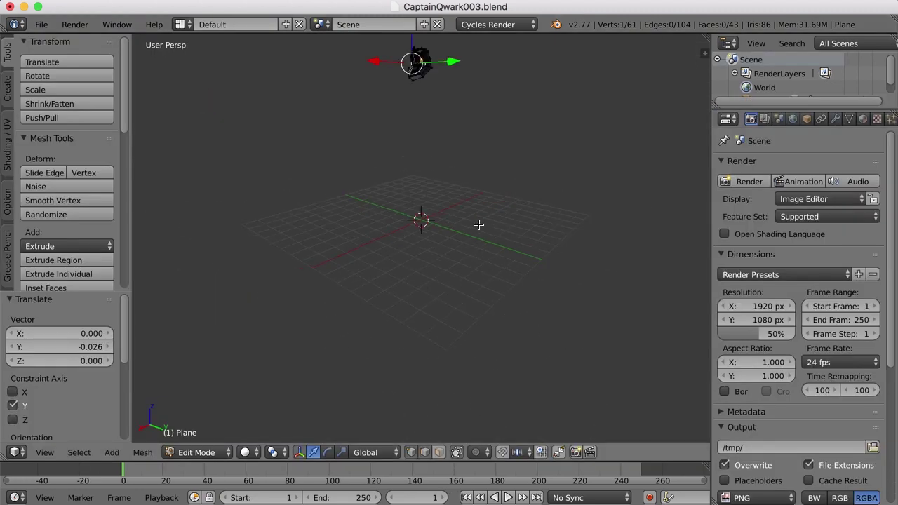
{"action": "scroll", "coordinate": [485, 269], "scroll_direction": "down", "scroll_amount": 5}
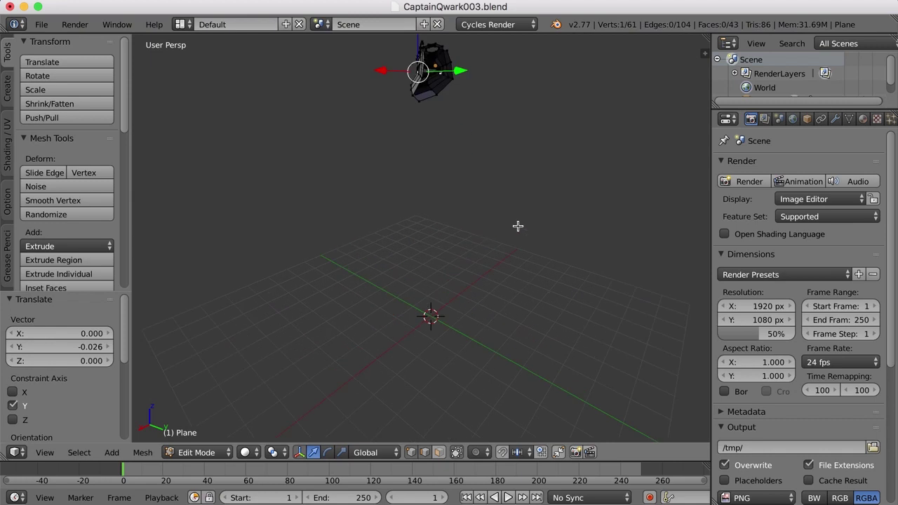
{"action": "scroll", "coordinate": [522, 240], "scroll_direction": "down", "scroll_amount": 3, "text": "shift"}
{"action": "scroll", "coordinate": [512, 210], "scroll_direction": "down", "scroll_amount": 8}
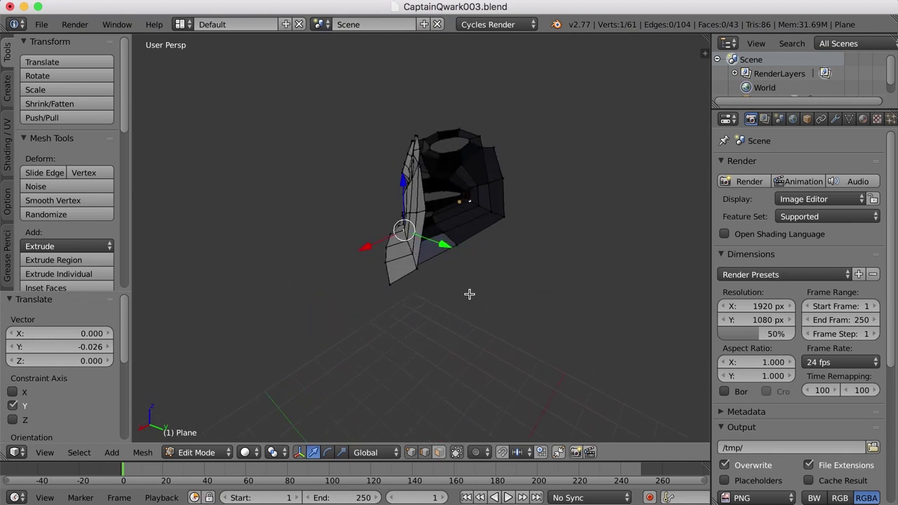
{"action": "scroll", "coordinate": [498, 298], "scroll_direction": "left", "scroll_amount": 10}
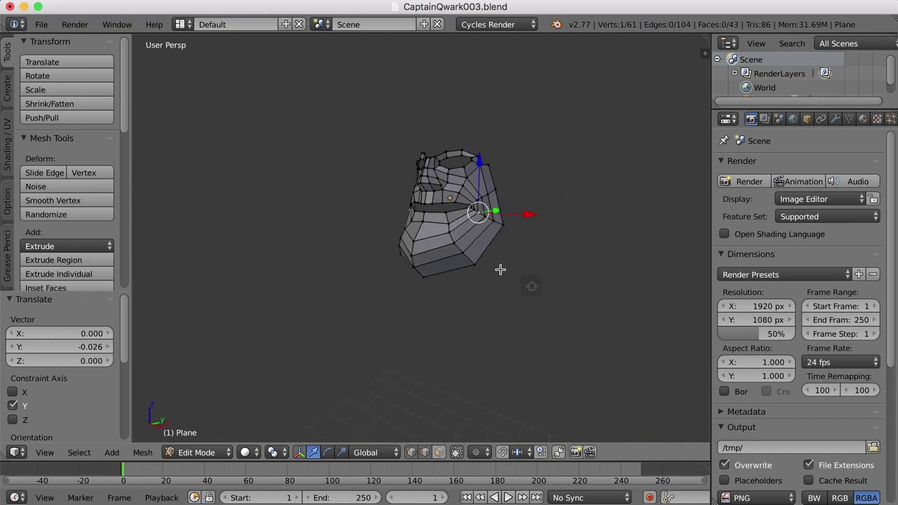
{"action": "scroll", "coordinate": [515, 285], "scroll_direction": "left", "scroll_amount": 3}
{"action": "scroll", "coordinate": [510, 274], "scroll_direction": "down", "scroll_amount": 6}
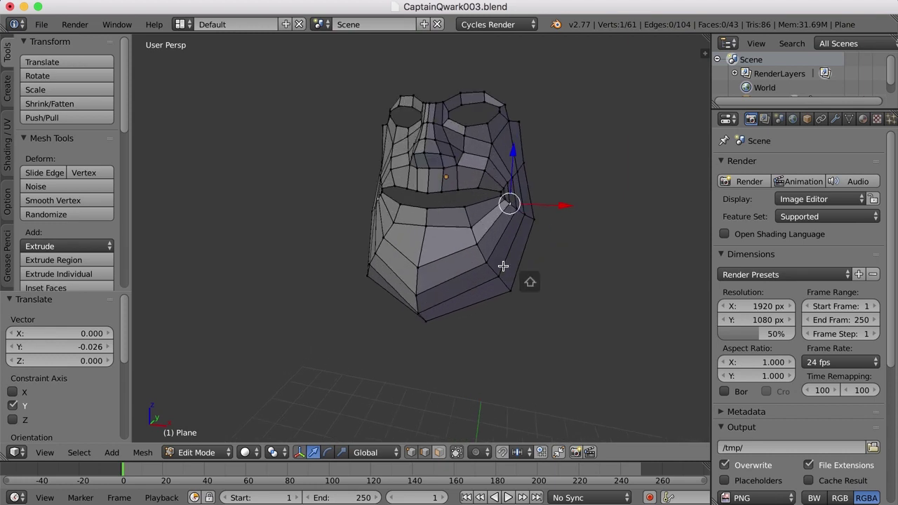
{"action": "scroll", "coordinate": [598, 246], "scroll_direction": "right", "scroll_amount": 3, "text": "shift"}
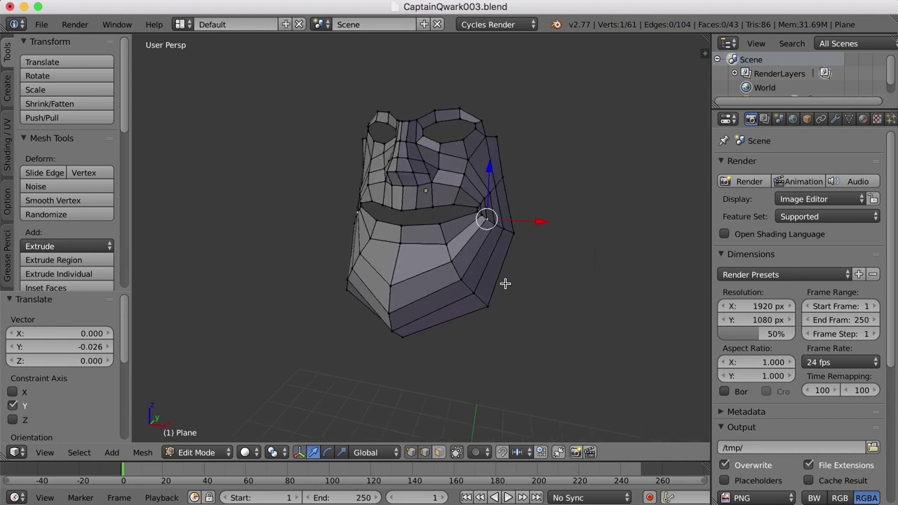
{"action": "scroll", "coordinate": [512, 280], "scroll_direction": "left", "scroll_amount": 3}
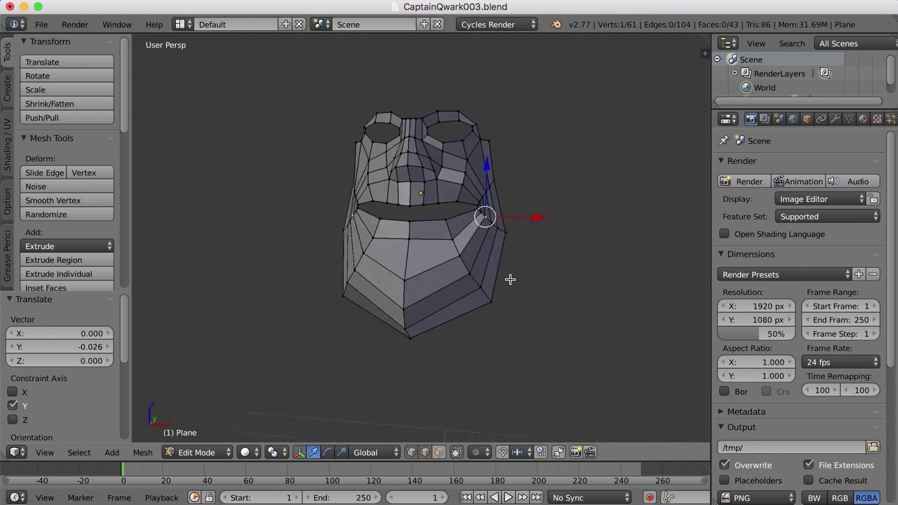
{"action": "scroll", "coordinate": [501, 278], "scroll_direction": "left", "scroll_amount": 5}
{"action": "scroll", "coordinate": [511, 279], "scroll_direction": "right", "scroll_amount": 5}
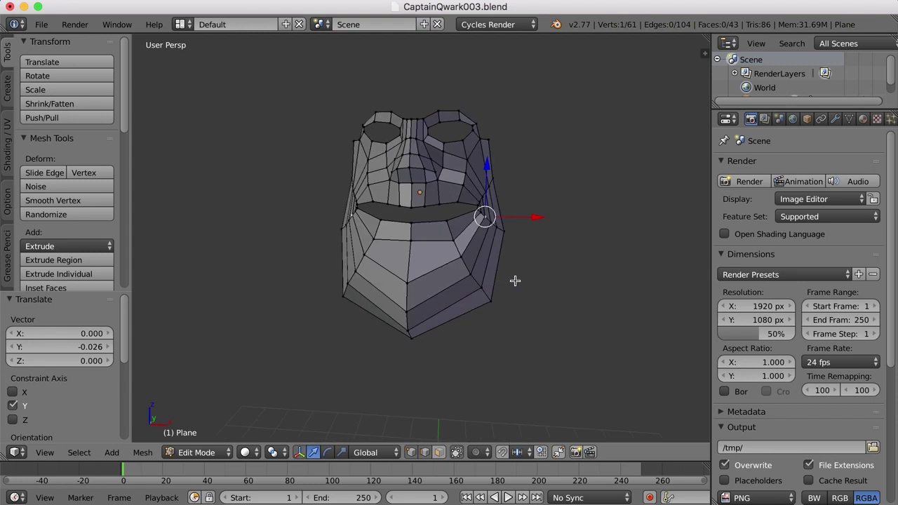
Switch to face select mode and highlight the innermost face loop around the mouth to check its flow
{"action": "key", "text": "ctrl+Tab"}
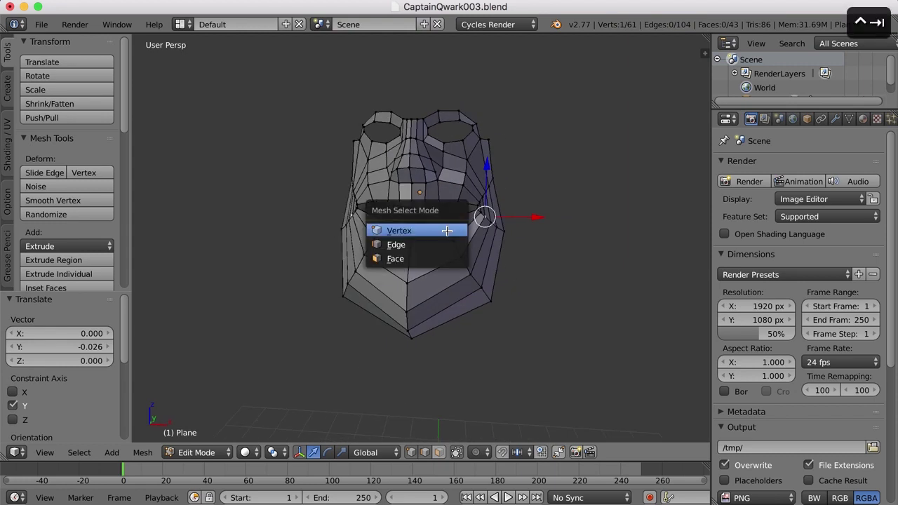
{"action": "key", "text": "3"}
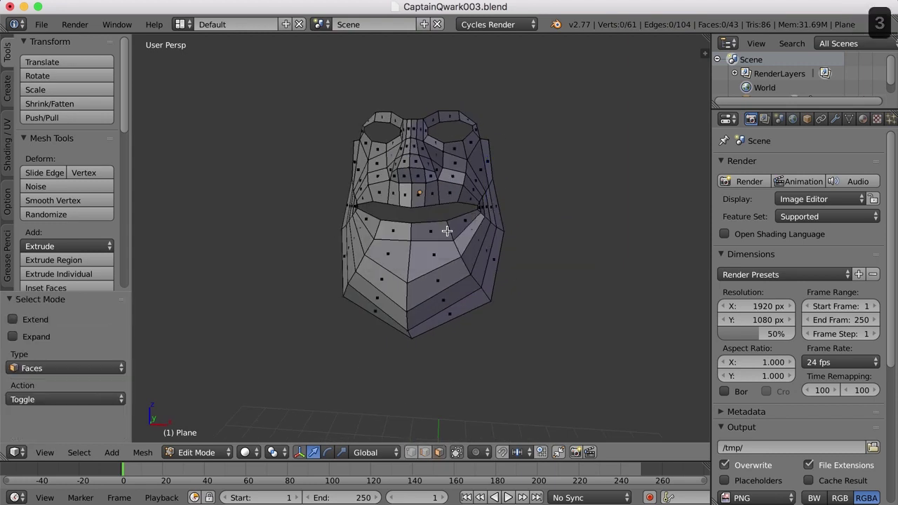
{"action": "right_click", "coordinate": [439, 191], "text": "alt"}
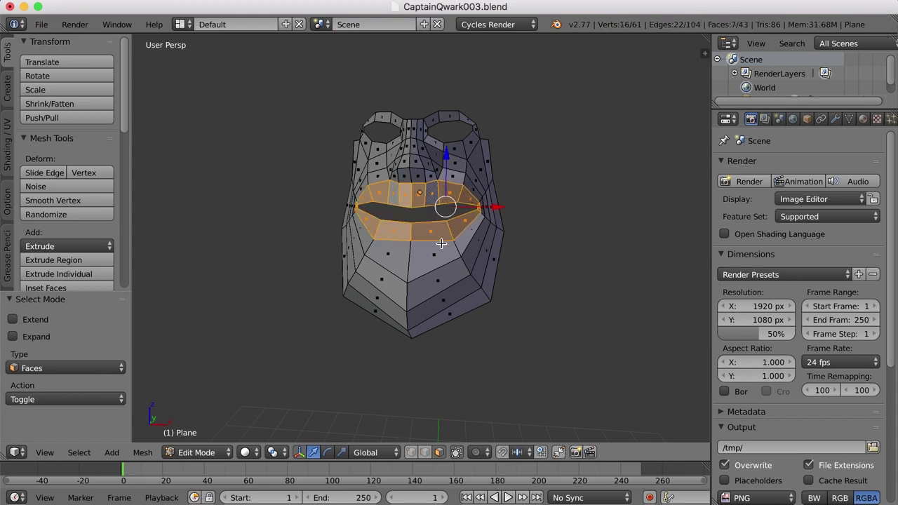
{"action": "scroll", "coordinate": [428, 224], "scroll_direction": "left", "scroll_amount": 5}
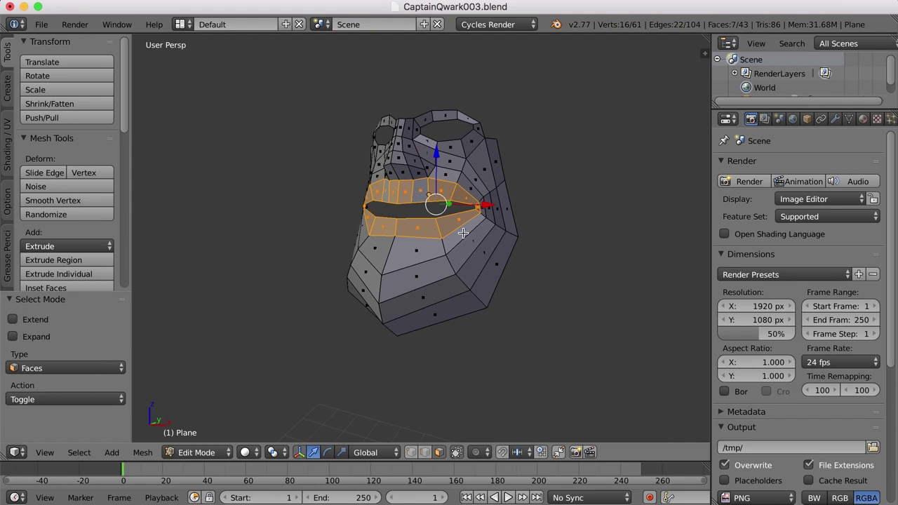
{"action": "scroll", "coordinate": [431, 236], "scroll_direction": "right", "scroll_amount": 3}
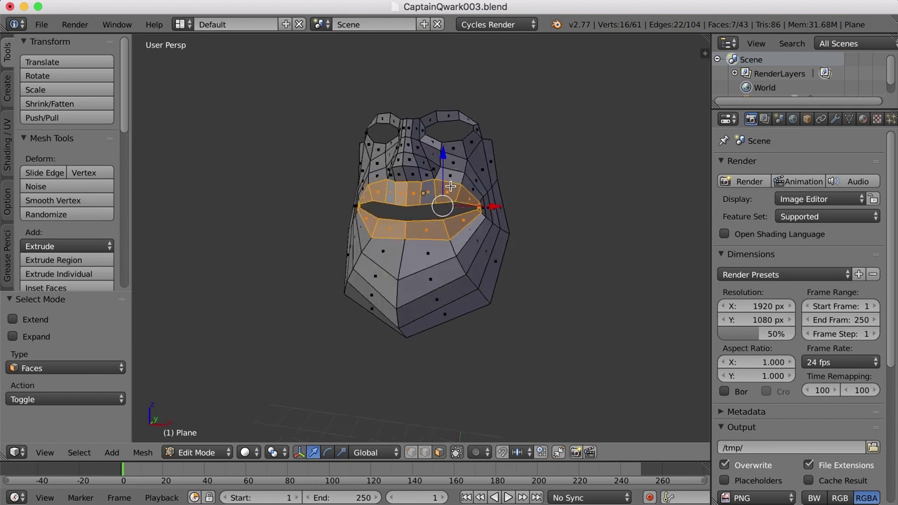
Highlight in turn the second and third face loops around the mouth and the face loop around the eye
{"action": "right_click", "coordinate": [415, 158], "text": "alt"}
{"action": "scroll", "coordinate": [495, 208], "scroll_direction": "down", "scroll_amount": 2}
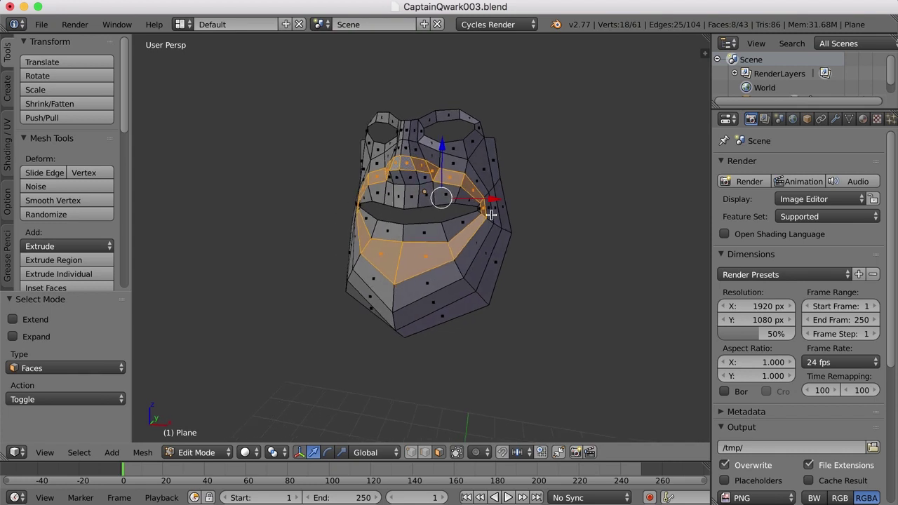
{"action": "right_click", "coordinate": [422, 150], "text": "alt"}
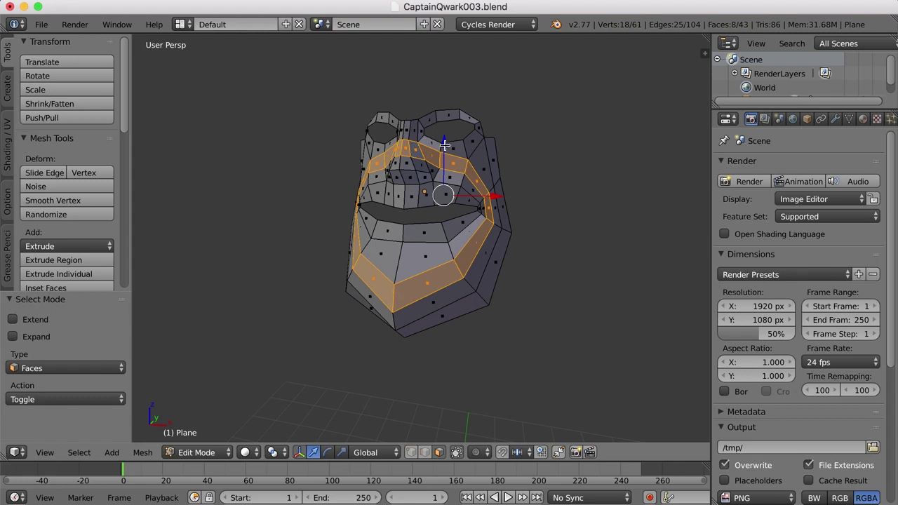
{"action": "right_click", "coordinate": [434, 115], "text": "alt"}
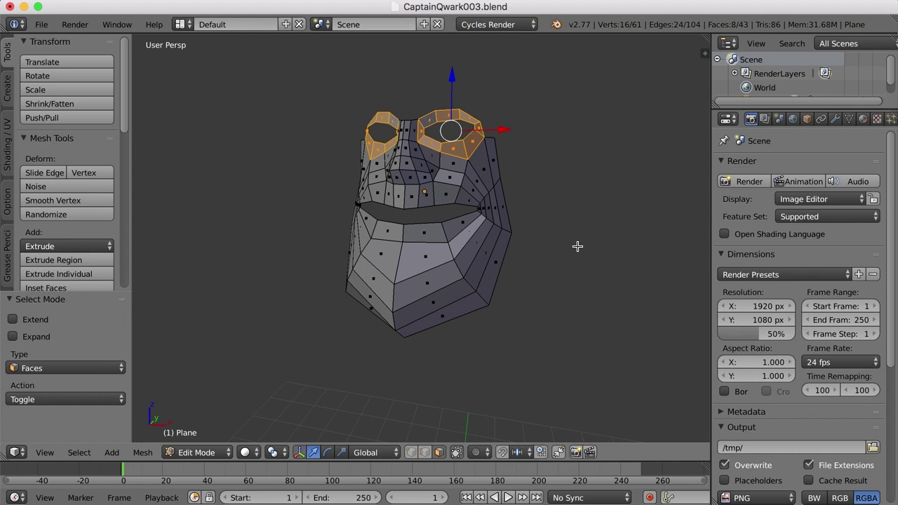
{"action": "mouse_move", "coordinate": [554, 254]}
{"action": "middle_mouse_down"}
{"action": "mouse_move", "coordinate": [585, 250]}
{"action": "mouse_move", "coordinate": [531, 255]}
{"action": "mouse_move", "coordinate": [526, 239]}
{"action": "mouse_move", "coordinate": [548, 226]}
{"action": "mouse_move", "coordinate": [538, 255]}
{"action": "middle_mouse_up"}
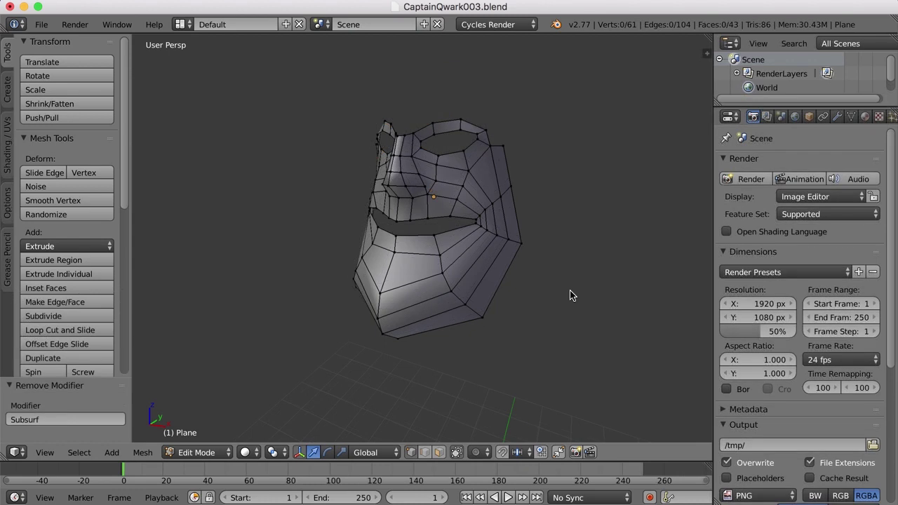
Enlarge the Outliner area and split the Properties editor below it into two stacked areas
{"action": "middle_click_drag", "start_coordinate": [570, 302], "coordinate": [555, 303]}
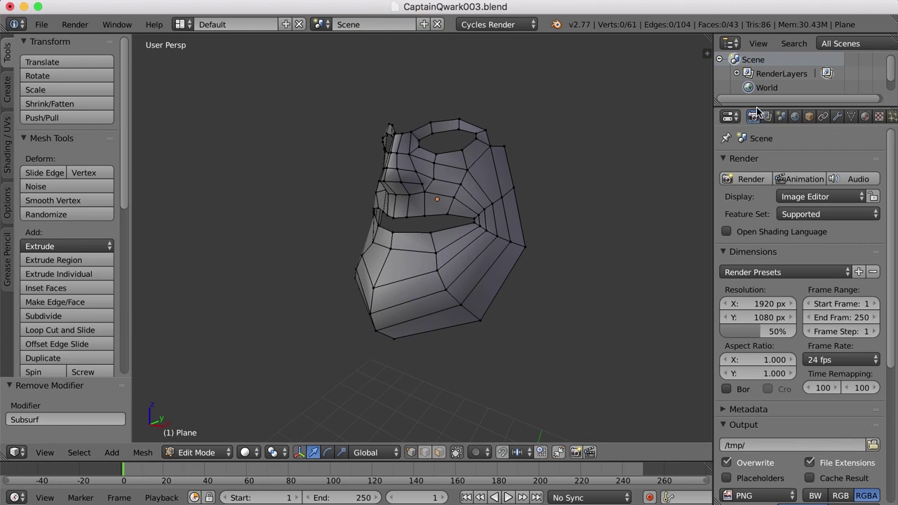
{"action": "left_click_drag", "start_coordinate": [763, 106], "coordinate": [772, 163]}
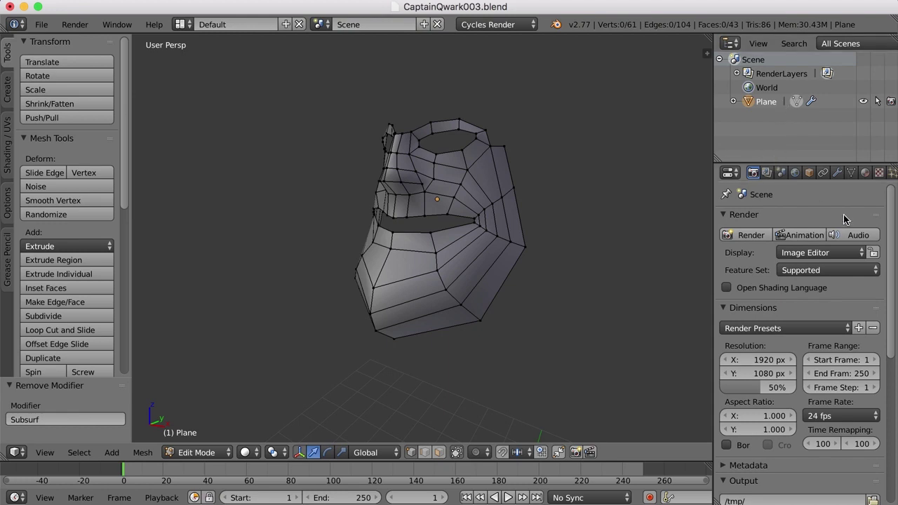
{"action": "left_click_drag", "start_coordinate": [894, 171], "coordinate": [882, 307]}
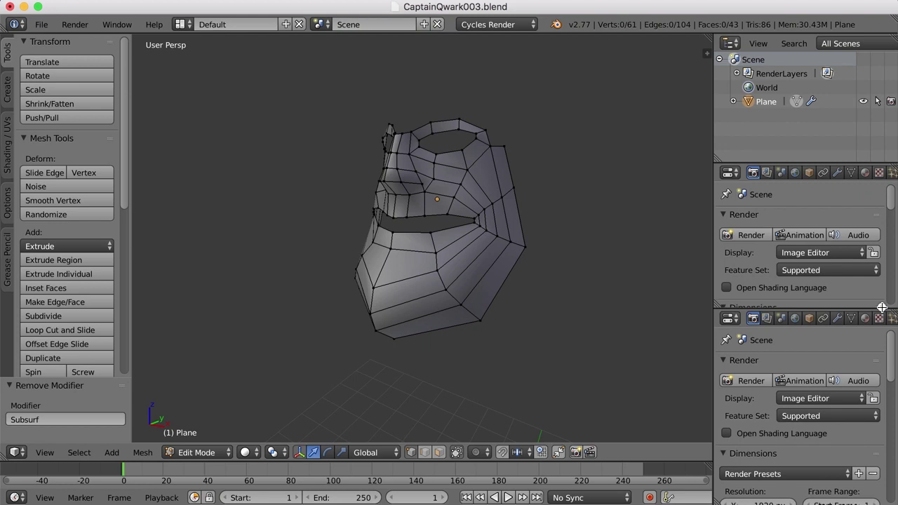
Change the Outliner area and the upper Properties area to UV/Image Editors
{"action": "left_click", "coordinate": [731, 43]}
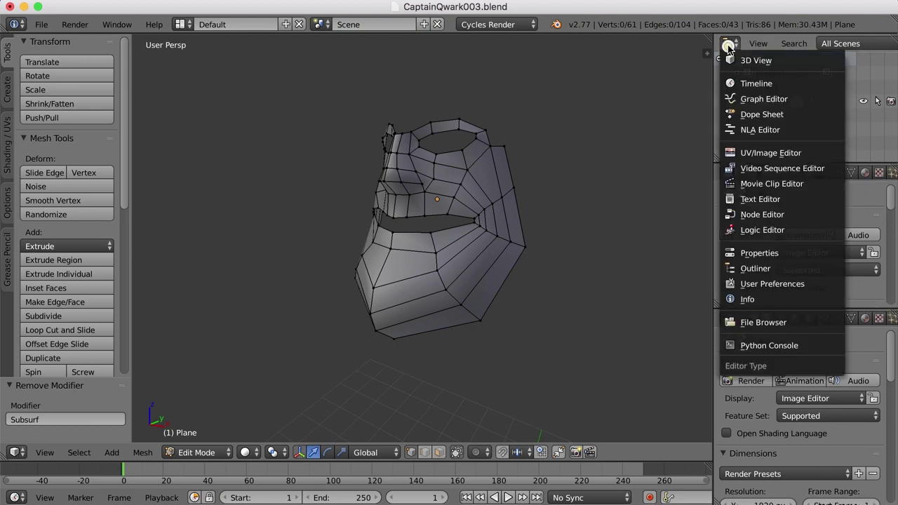
{"action": "left_click", "coordinate": [757, 153]}
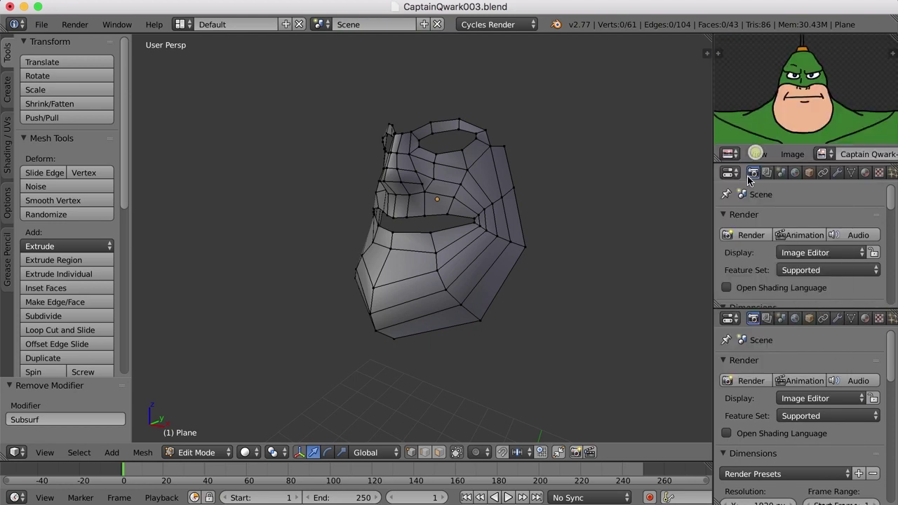
{"action": "left_click", "coordinate": [731, 177]}
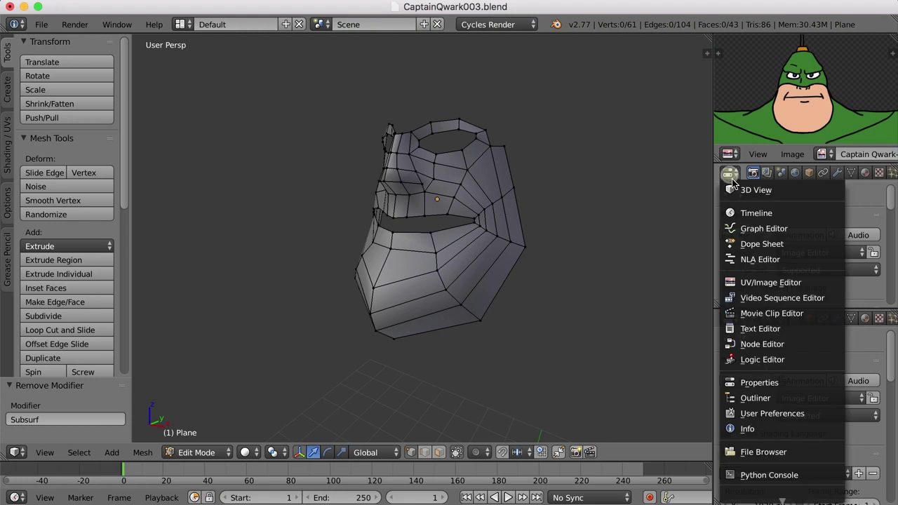
{"action": "left_click", "coordinate": [758, 287]}
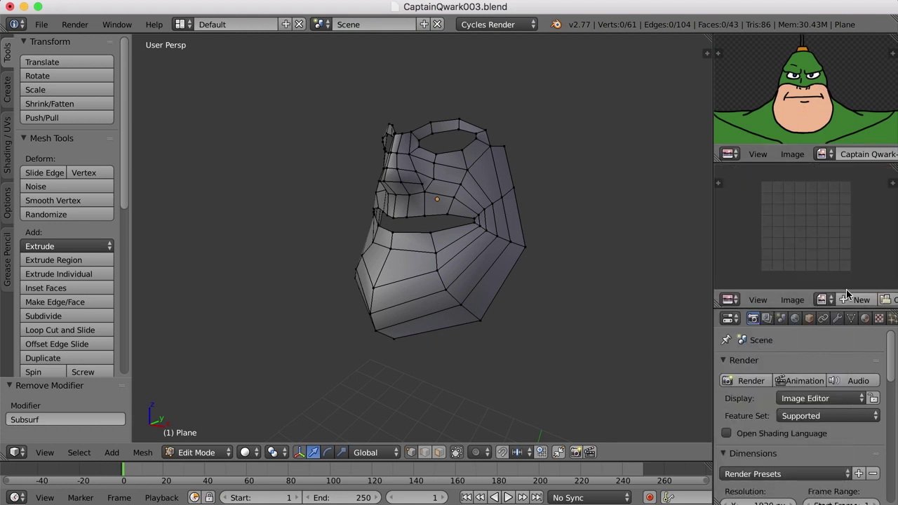
Load Captain Qwark-Side.png from the character art folder into the second image editor and frame the head
{"action": "left_click", "coordinate": [887, 300]}
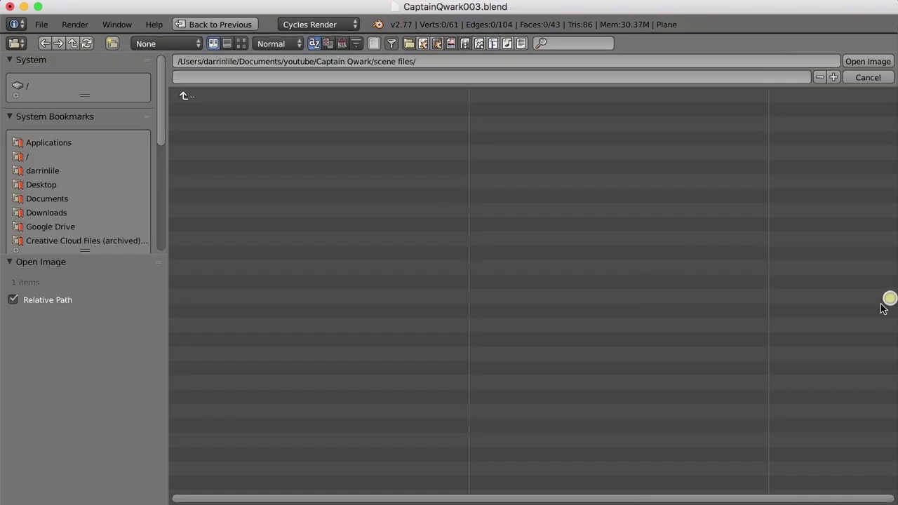
{"action": "left_click", "coordinate": [181, 95]}
{"action": "left_click", "coordinate": [203, 110]}
{"action": "left_click", "coordinate": [231, 123]}
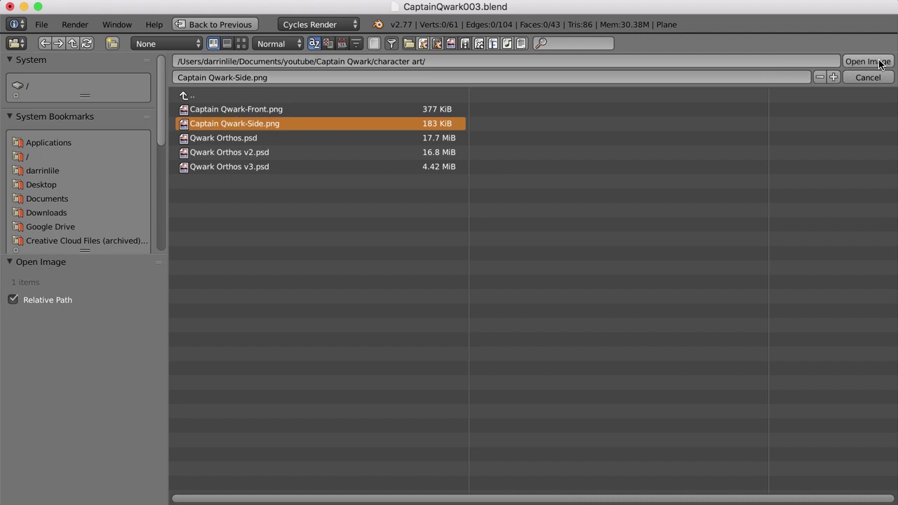
{"action": "left_click", "coordinate": [851, 63]}
{"action": "middle_click_drag", "start_coordinate": [770, 260], "coordinate": [800, 252]}
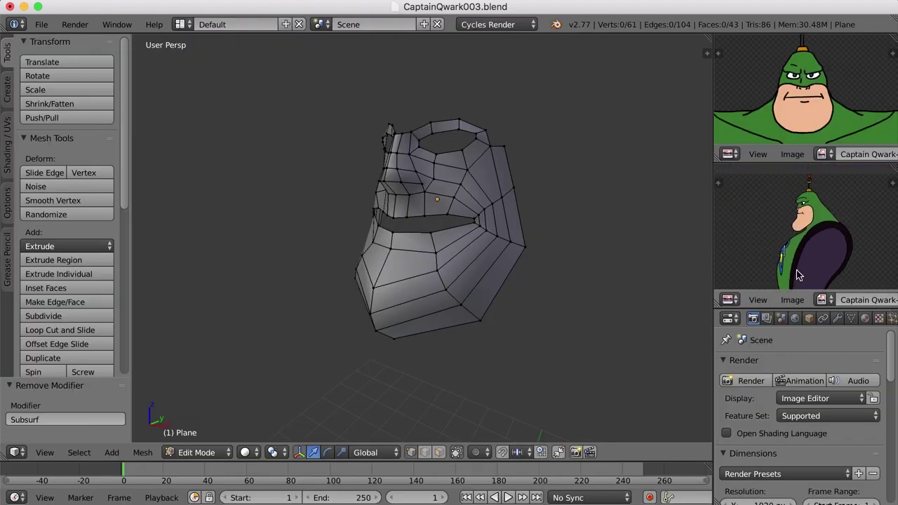
{"action": "scroll", "coordinate": [805, 257], "scroll_direction": "up", "scroll_amount": 2}
{"action": "scroll", "coordinate": [804, 257], "scroll_direction": "up", "scroll_amount": 1}
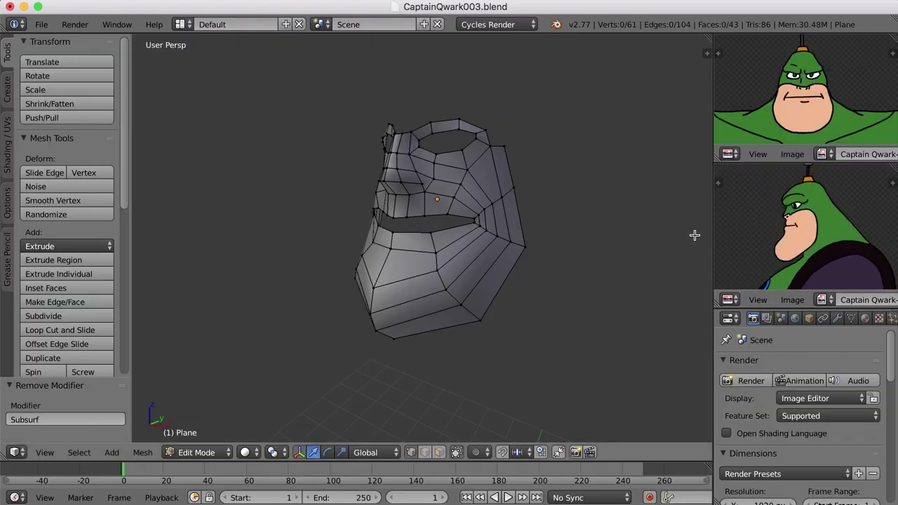
Widen the column holding the image editors and Properties editor, and show the face mesh's modifiers
{"action": "left_click_drag", "start_coordinate": [713, 203], "coordinate": [691, 207]}
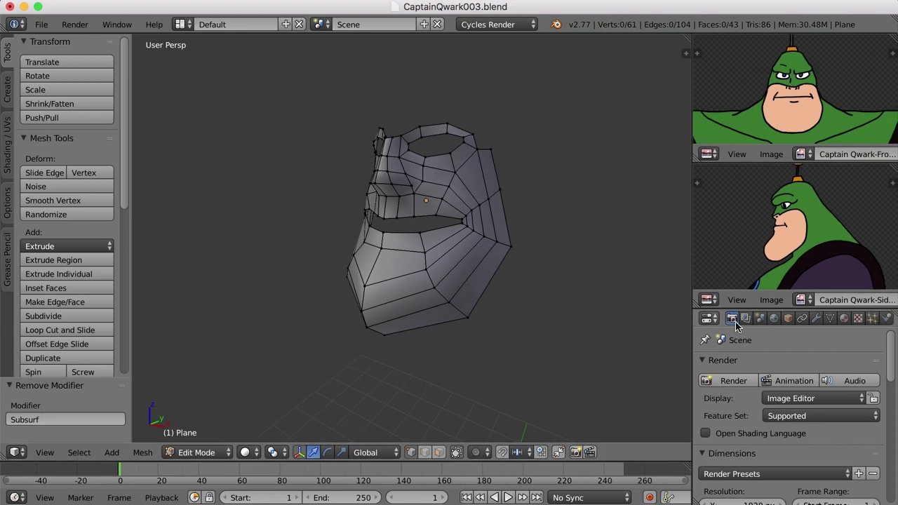
{"action": "left_click", "coordinate": [817, 319]}
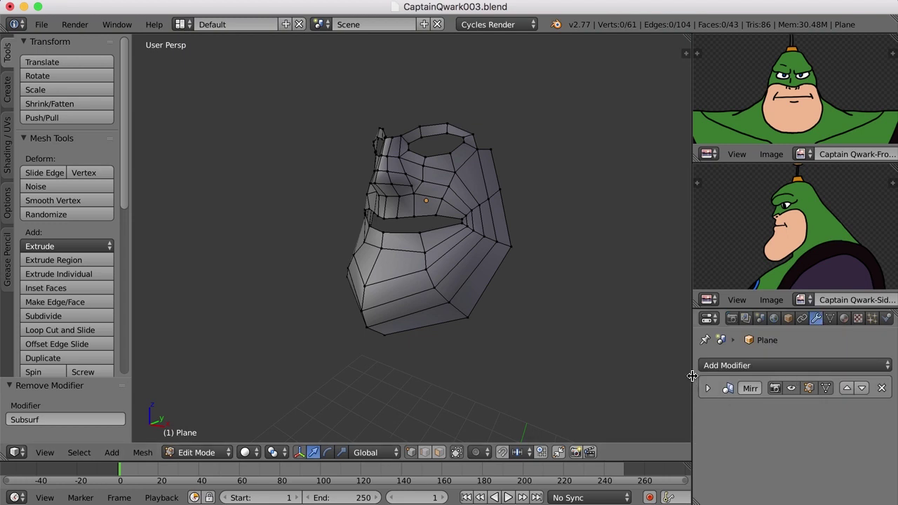
{"action": "left_click_drag", "start_coordinate": [692, 379], "coordinate": [665, 388]}
{"action": "left_click_drag", "start_coordinate": [665, 388], "coordinate": [666, 388]}
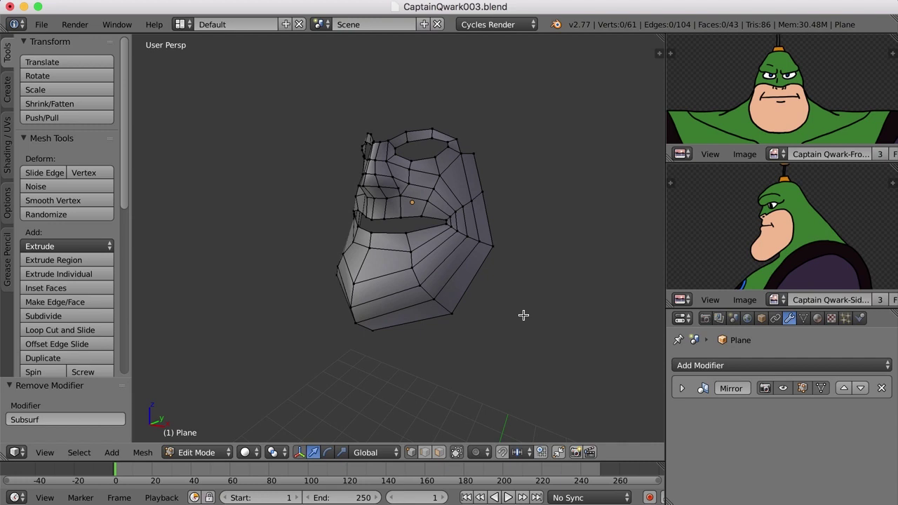
Add a Subdivision Surface modifier to the face mesh and apply smooth shading in Object Mode
{"action": "left_click", "coordinate": [737, 366]}
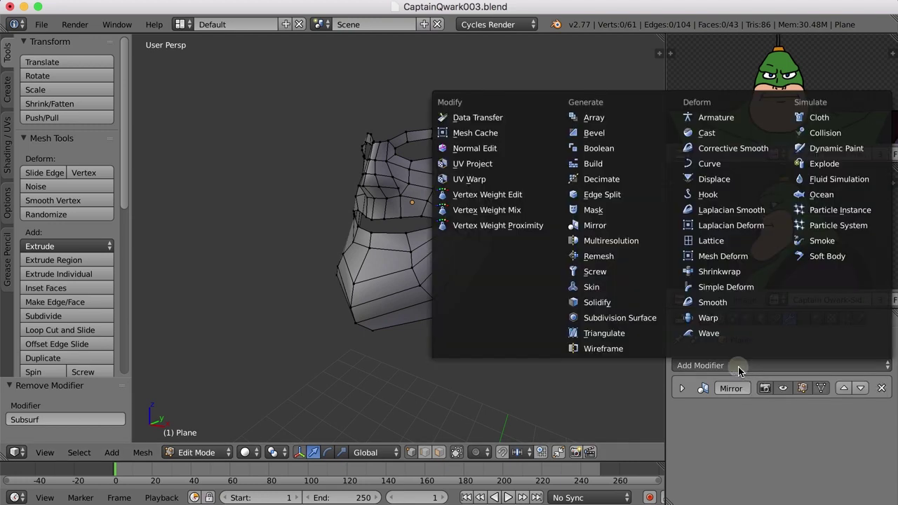
{"action": "left_click", "coordinate": [635, 318]}
{"action": "middle_click_drag", "start_coordinate": [505, 323], "coordinate": [464, 303]}
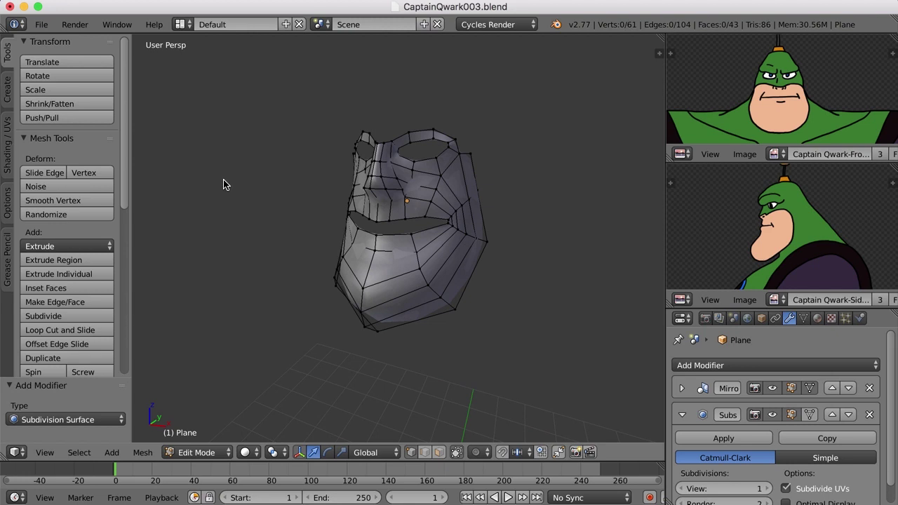
{"action": "key", "text": "Tab"}
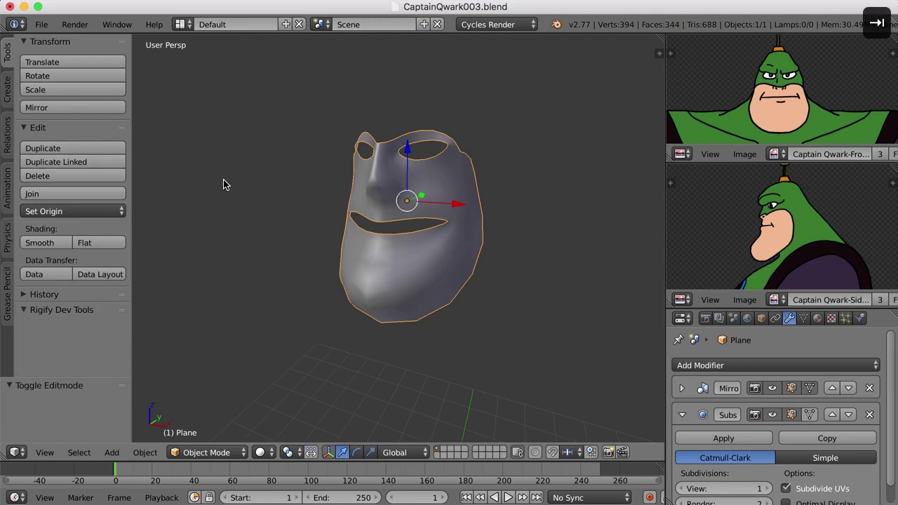
{"action": "left_click", "coordinate": [41, 243]}
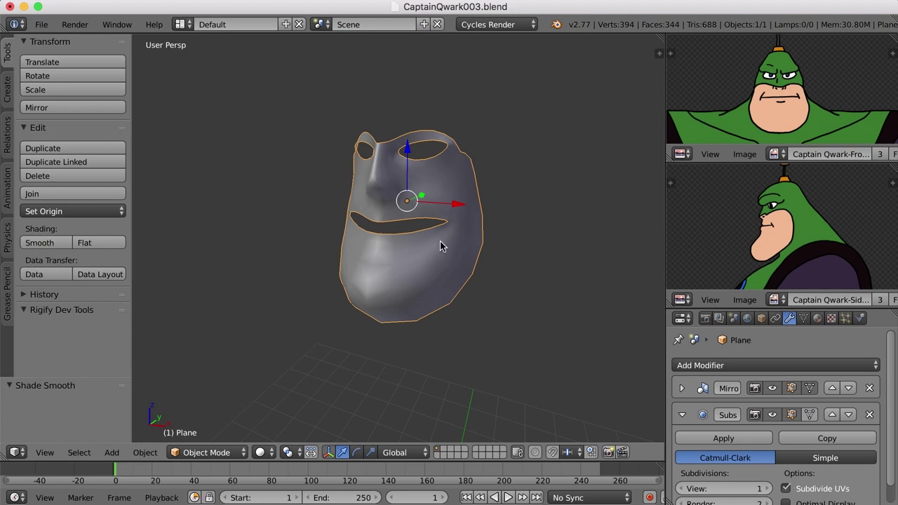
Set the Subdivision Surface modifier's View subdivisions to 2 and inspect the smoothed face
{"action": "scroll", "coordinate": [887, 344], "scroll_direction": "down", "scroll_amount": 1}
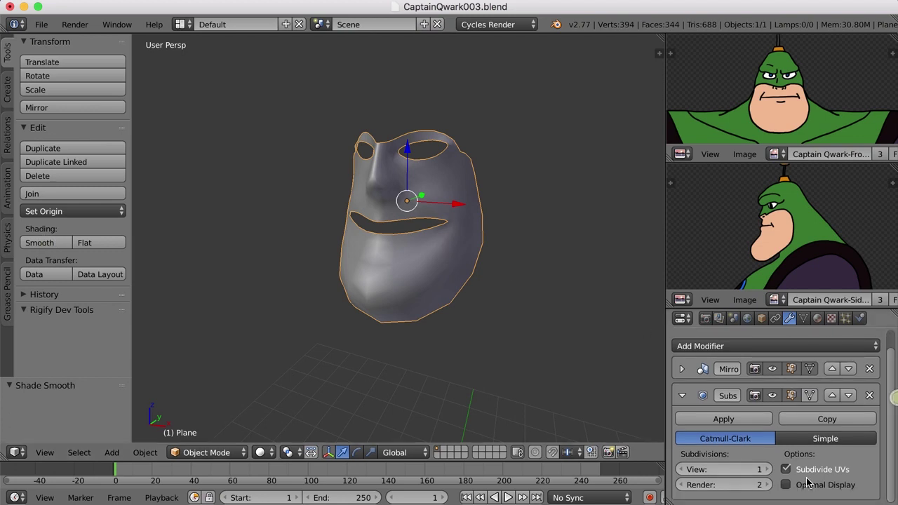
{"action": "left_click", "coordinate": [769, 470]}
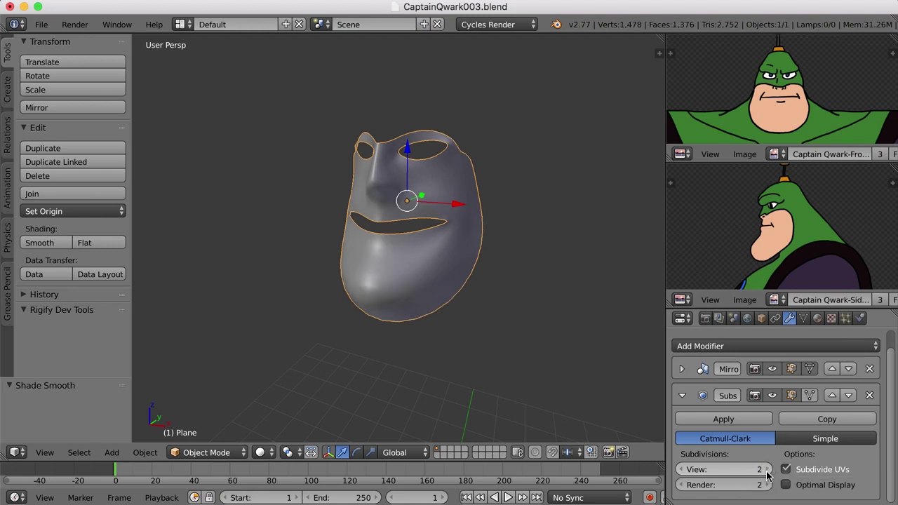
{"action": "middle_click_drag", "start_coordinate": [445, 322], "coordinate": [393, 296]}
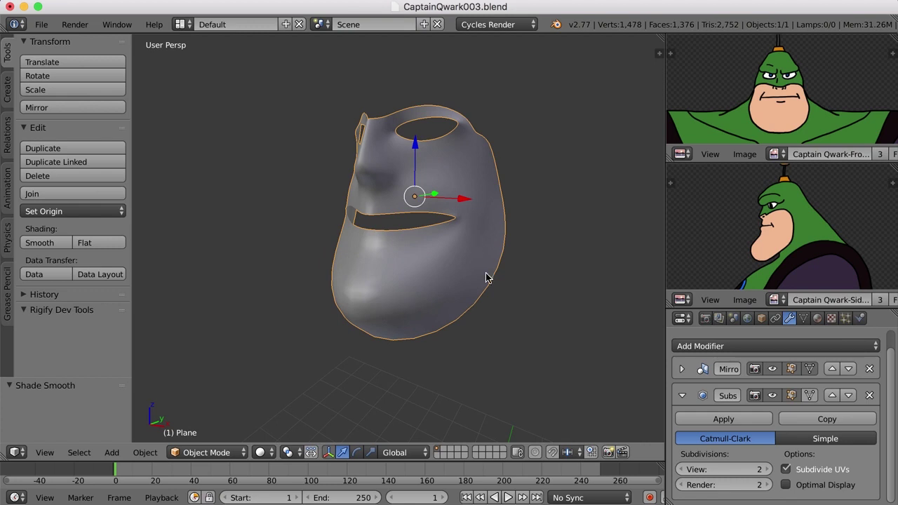
Return to Edit Mode and make the editing cage follow the Subdivision Surface modifier's smoothed result
{"action": "key", "text": "Tab"}
{"action": "mouse_move", "coordinate": [471, 265]}
{"action": "middle_mouse_down"}
{"action": "mouse_move", "coordinate": [489, 251]}
{"action": "mouse_move", "coordinate": [492, 284]}
{"action": "mouse_move", "coordinate": [466, 275]}
{"action": "mouse_move", "coordinate": [477, 263]}
{"action": "middle_mouse_up"}
{"action": "key", "text": "d"}
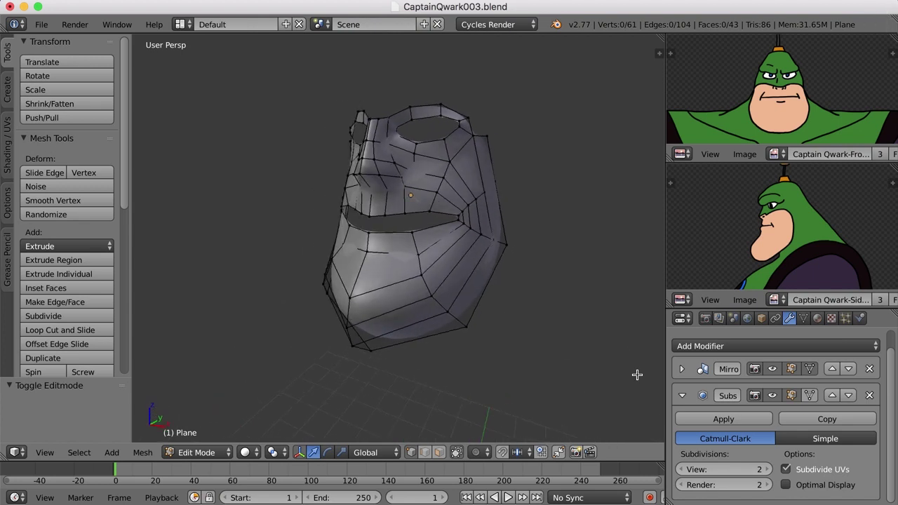
{"action": "left_click", "coordinate": [812, 397]}
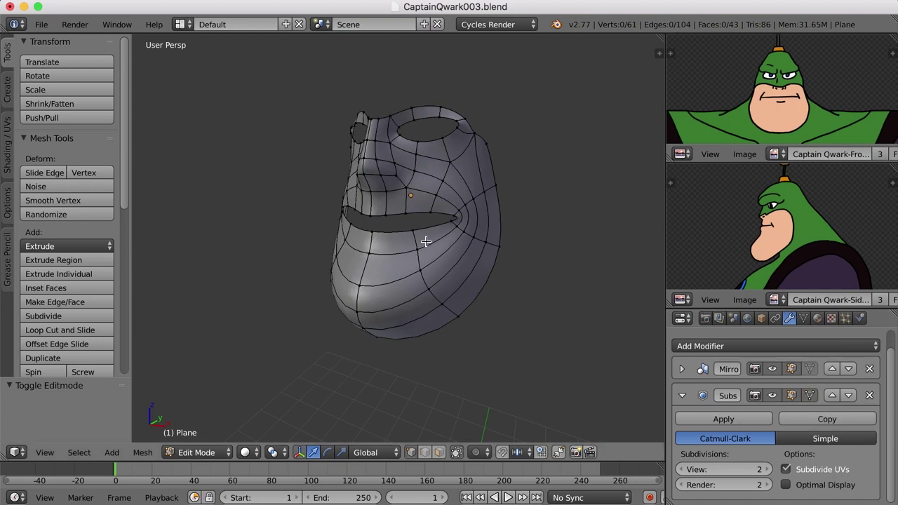
Inspect the smoothed face in perspective and compare it with the side and front references in orthographic view
{"action": "mouse_move", "coordinate": [402, 254]}
{"action": "middle_mouse_down"}
{"action": "mouse_move", "coordinate": [443, 231]}
{"action": "mouse_move", "coordinate": [431, 248]}
{"action": "mouse_move", "coordinate": [375, 257]}
{"action": "mouse_move", "coordinate": [390, 255]}
{"action": "middle_mouse_up"}
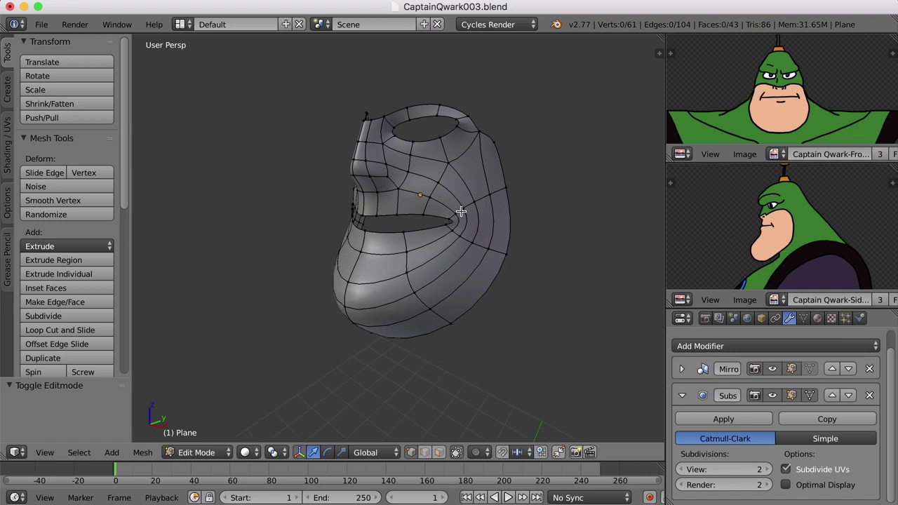
{"action": "middle_click_drag", "start_coordinate": [466, 209], "coordinate": [490, 191]}
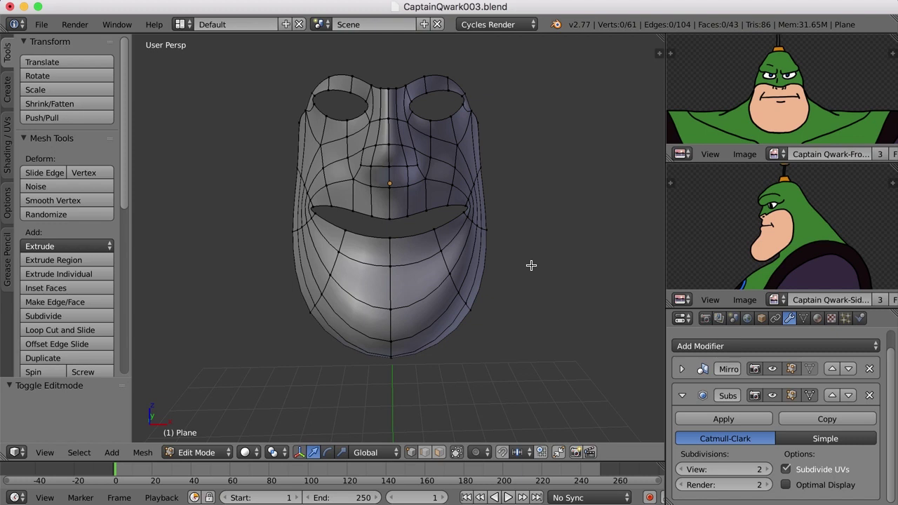
{"action": "key", "text": "KP_3"}
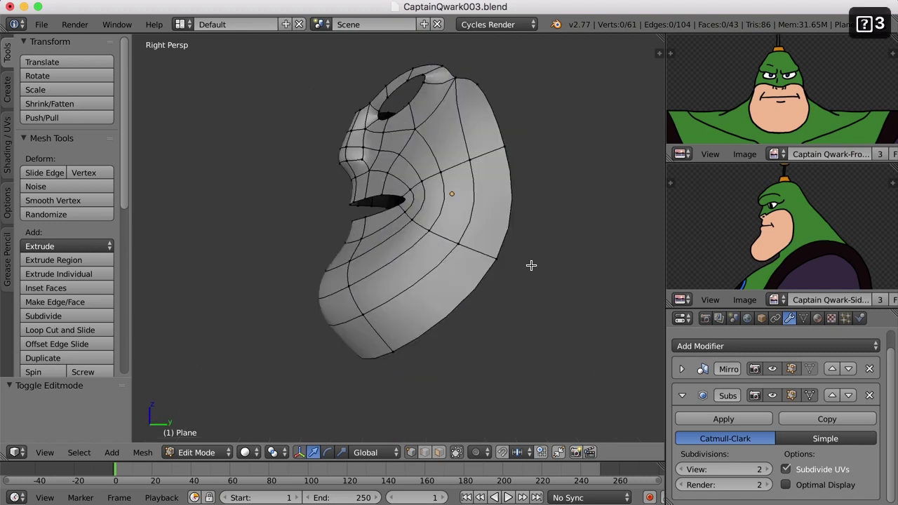
{"action": "key", "text": "KP_3"}
{"action": "key", "text": "KP_5"}
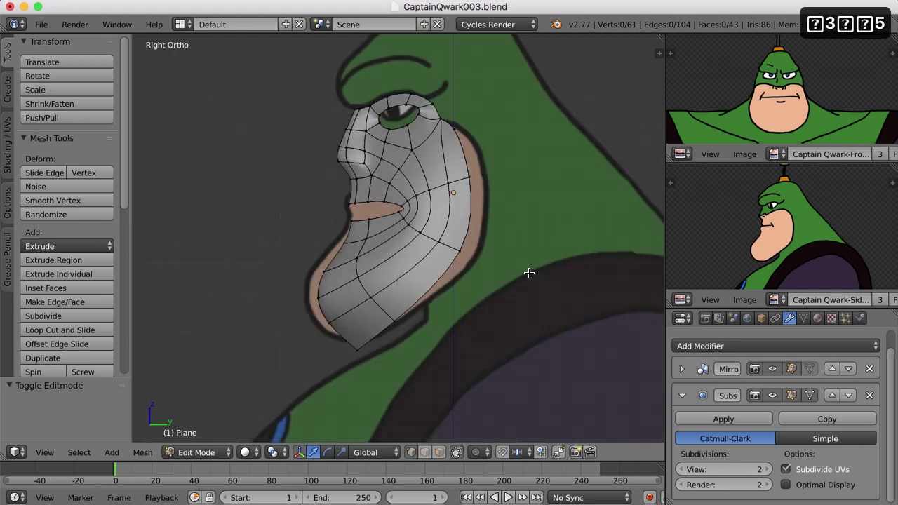
{"action": "key", "text": "alt"}
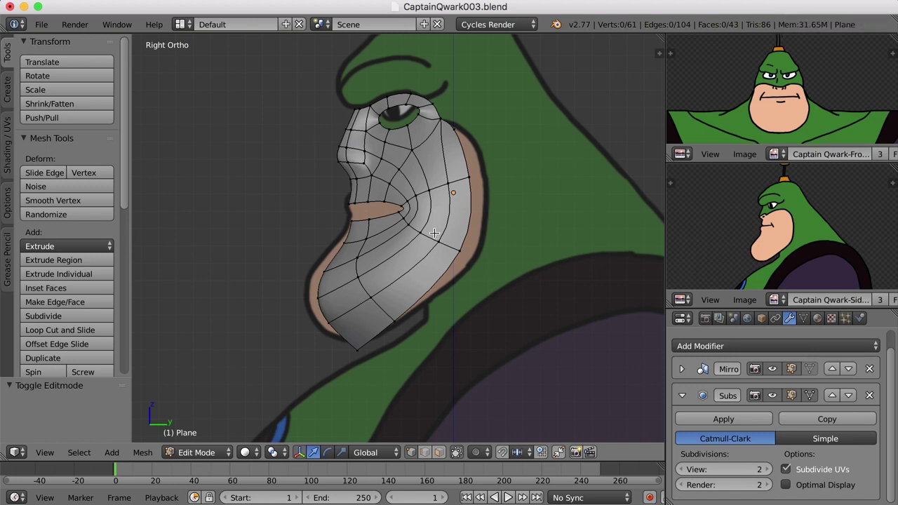
{"action": "key", "text": "KP_1"}
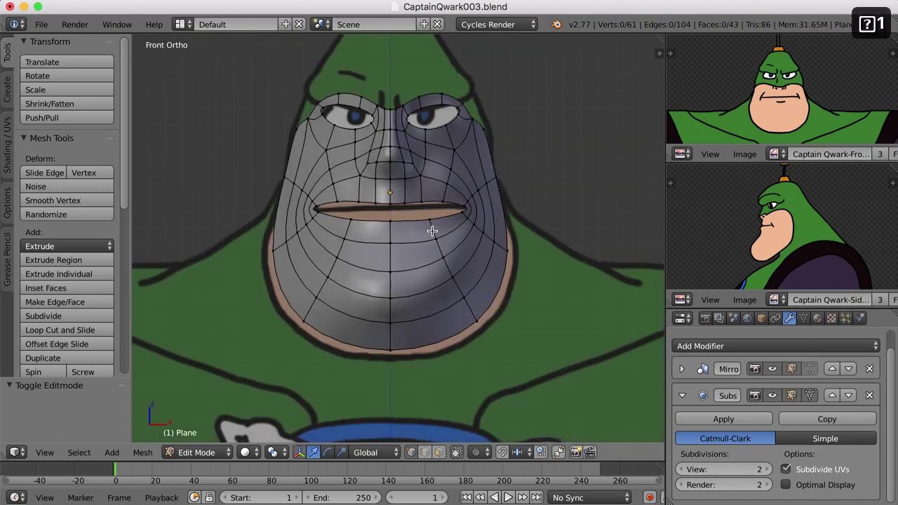
{"action": "key", "text": "alt"}
{"action": "key", "text": "KP_3"}
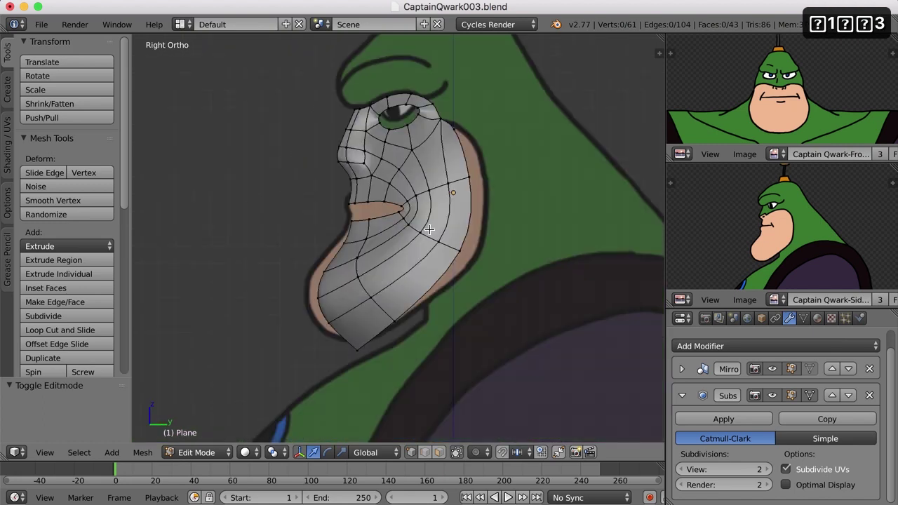
Switch to wireframe and move the two upper chin profile vertices forward to the side reference's outline
{"action": "key", "text": "z"}
{"action": "right_click", "coordinate": [348, 245]}
{"action": "left_click_drag", "start_coordinate": [389, 241], "coordinate": [371, 241]}
{"action": "right_click", "coordinate": [328, 271]}
{"action": "left_click_drag", "start_coordinate": [358, 277], "coordinate": [332, 281]}
Move the lower front chin vertex and the chin's bottom vertex to the outline of the side reference
{"action": "key", "text": "g"}
{"action": "left_click", "coordinate": [324, 323]}
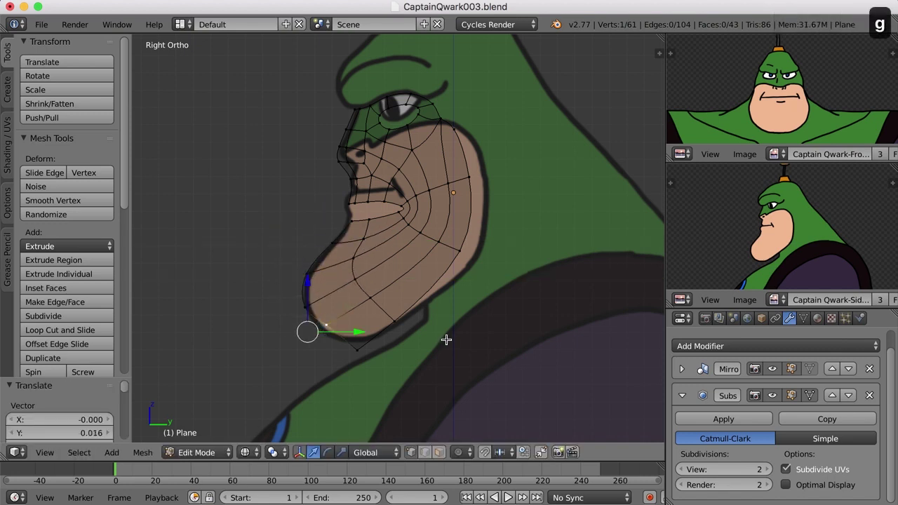
{"action": "key", "text": "g"}
{"action": "left_click", "coordinate": [433, 365]}
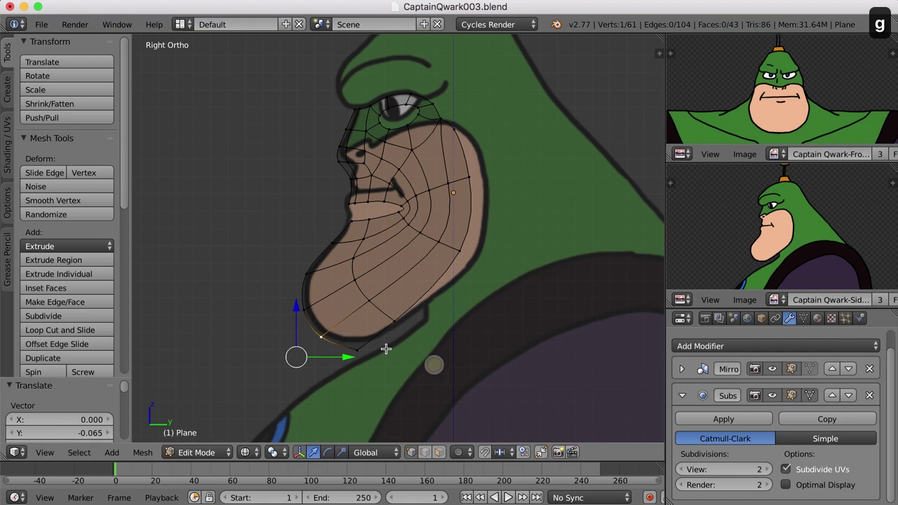
{"action": "right_click", "coordinate": [356, 350]}
{"action": "key", "text": "g"}
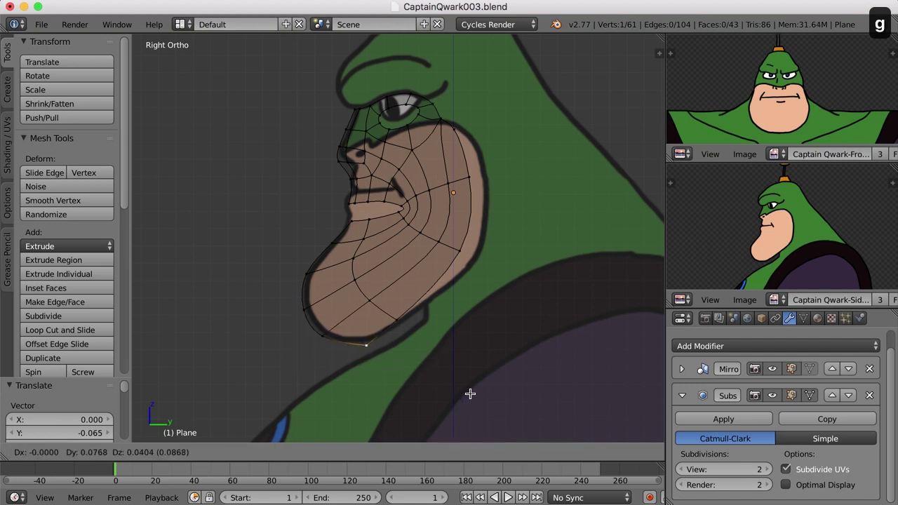
{"action": "left_click", "coordinate": [470, 394]}
In the front view, select the three upper lip vertices from the centre line outward and raise them slightly
{"action": "scroll", "coordinate": [353, 177], "scroll_direction": "up", "scroll_amount": 2}
{"action": "scroll", "coordinate": [371, 181], "scroll_direction": "up", "scroll_amount": 4, "text": "shift"}
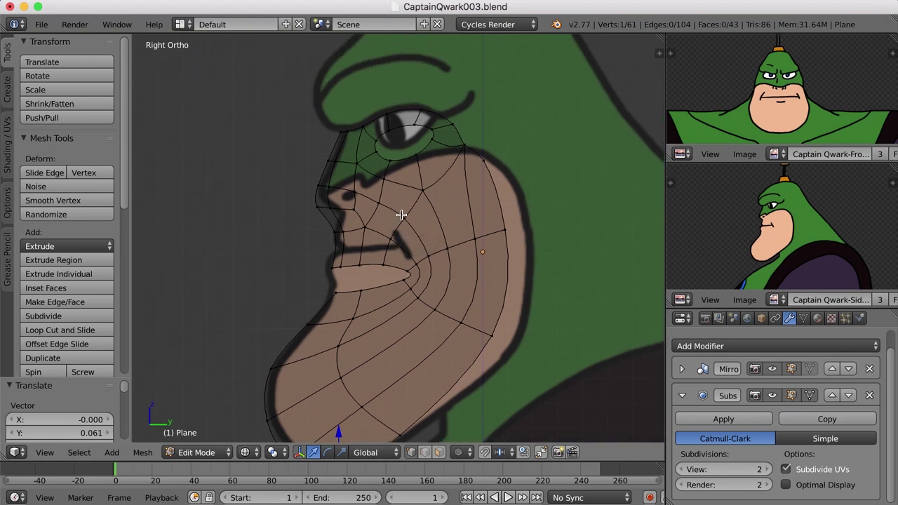
{"action": "key", "text": "KP_1"}
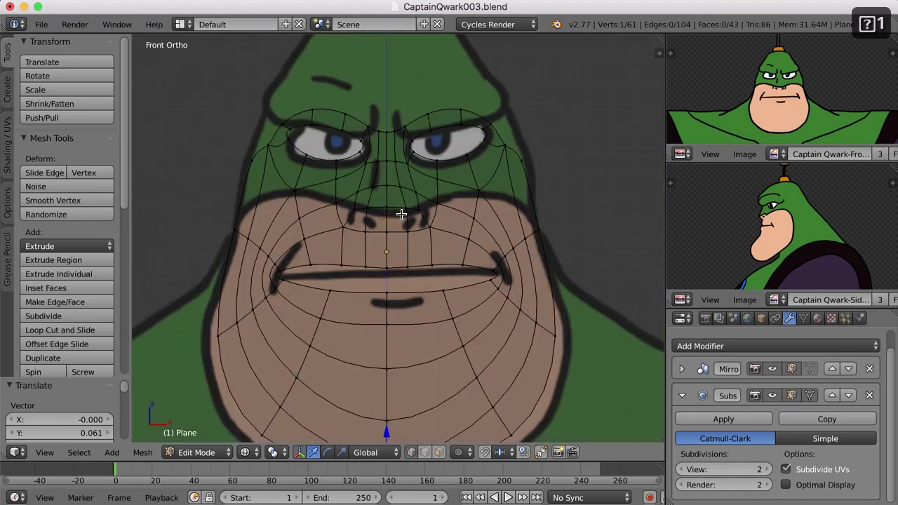
{"action": "right_click", "coordinate": [388, 267]}
{"action": "left_click_drag", "start_coordinate": [389, 220], "coordinate": [387, 208]}
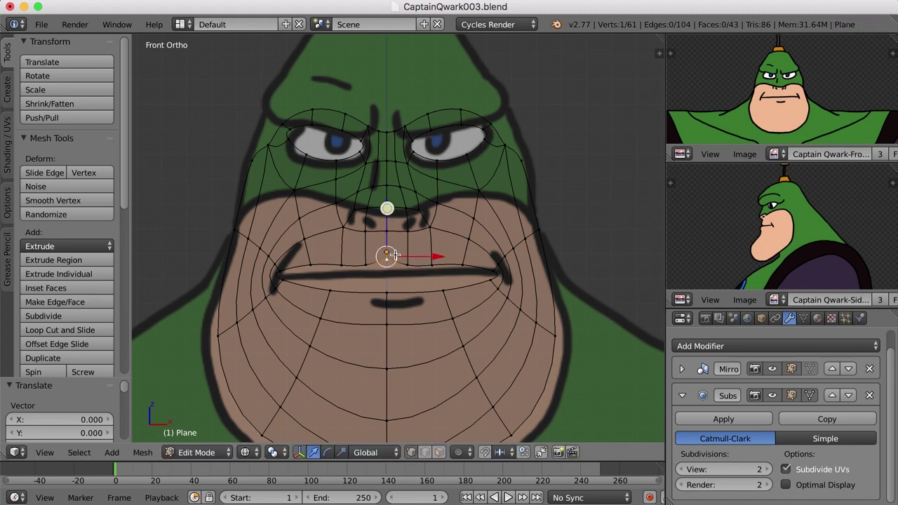
{"action": "key", "text": "super+z"}
{"action": "right_click", "coordinate": [433, 265], "text": "shift"}
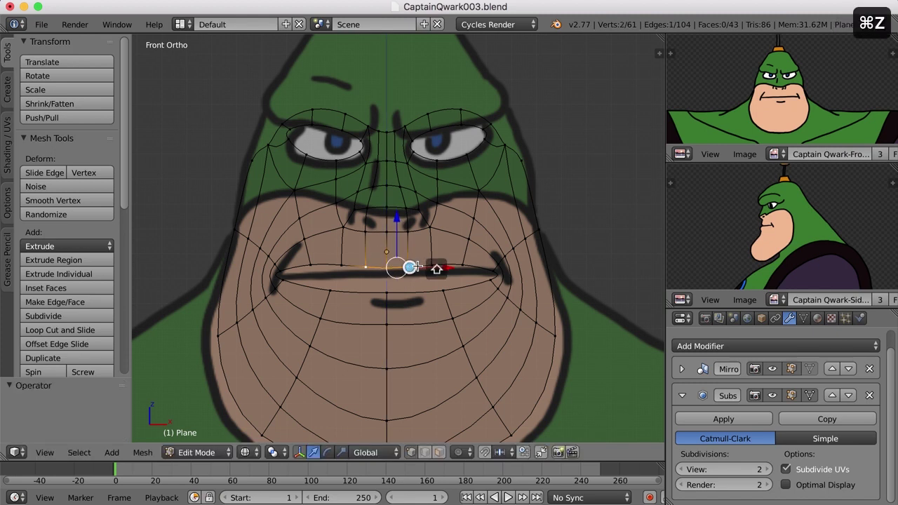
{"action": "right_click", "coordinate": [341, 265], "text": "shift"}
{"action": "mouse_move", "coordinate": [409, 220]}
{"action": "left_mouse_down"}
{"action": "mouse_move", "coordinate": [409, 210]}
{"action": "mouse_move", "coordinate": [410, 220]}
{"action": "left_mouse_up"}
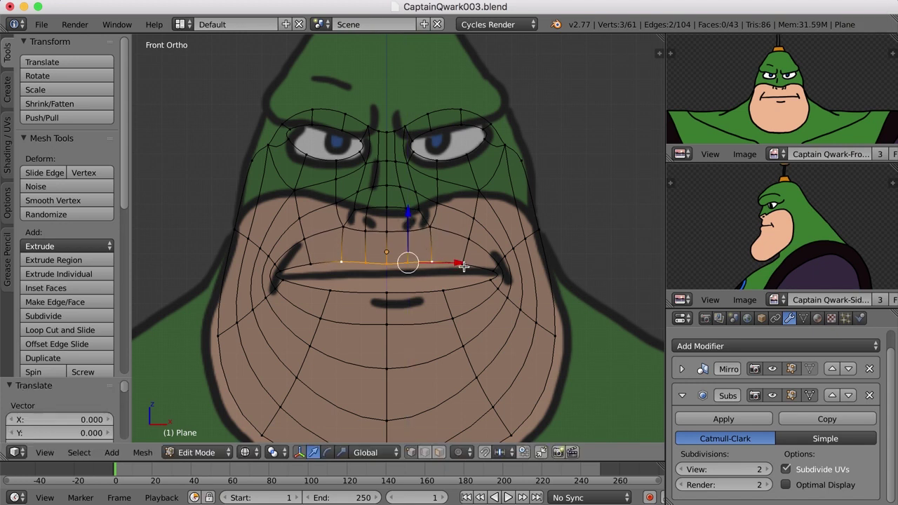
Reposition the outer upper lip vertex and the lower lip vertex beside the centre to refine the mouth opening
{"action": "right_click_drag", "start_coordinate": [464, 266], "coordinate": [492, 272]}
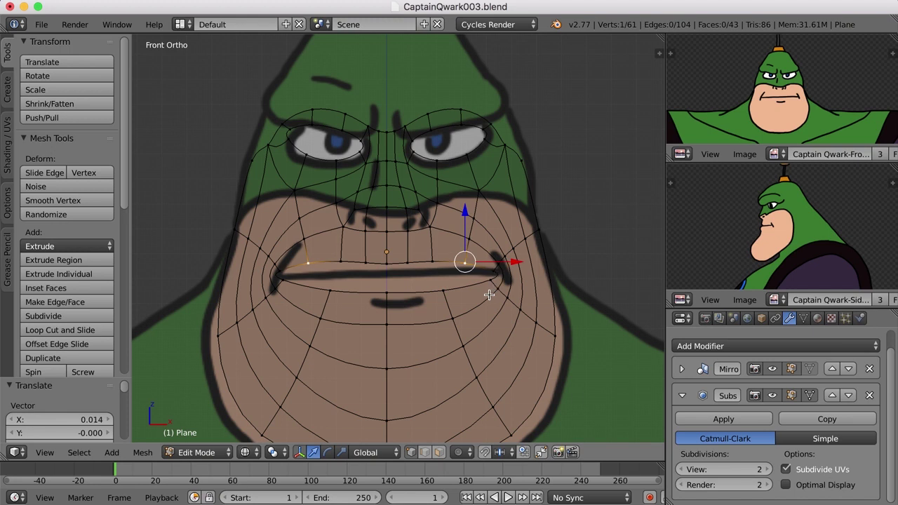
{"action": "right_click", "coordinate": [444, 293]}
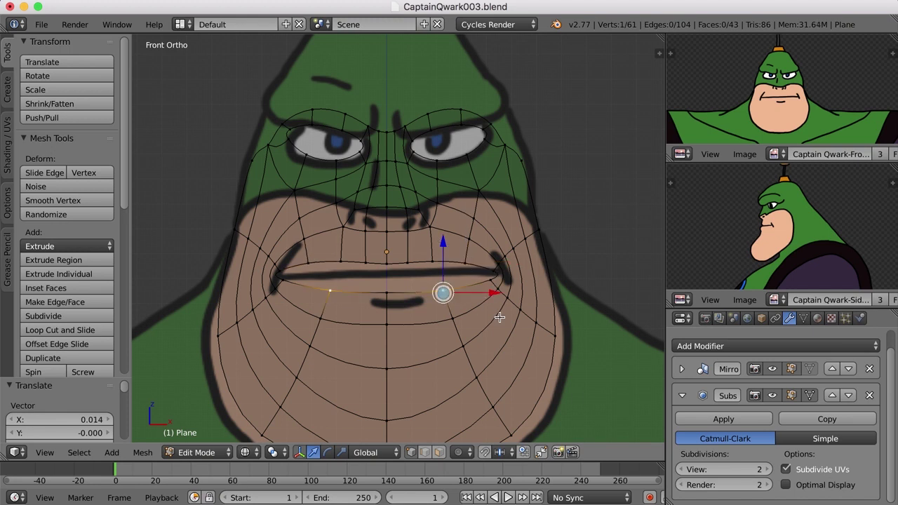
{"action": "key", "text": "g"}
{"action": "left_click", "coordinate": [504, 316]}
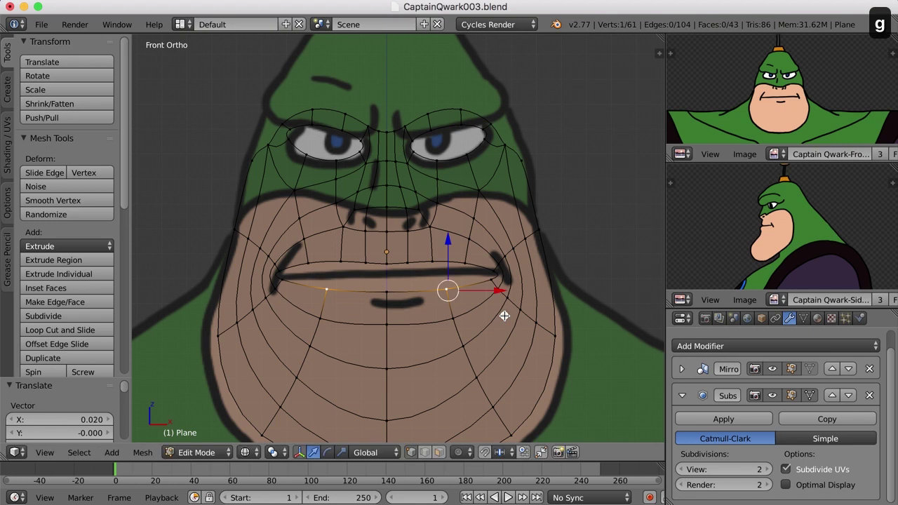
{"action": "scroll", "coordinate": [466, 293], "scroll_direction": "down", "scroll_amount": 3}
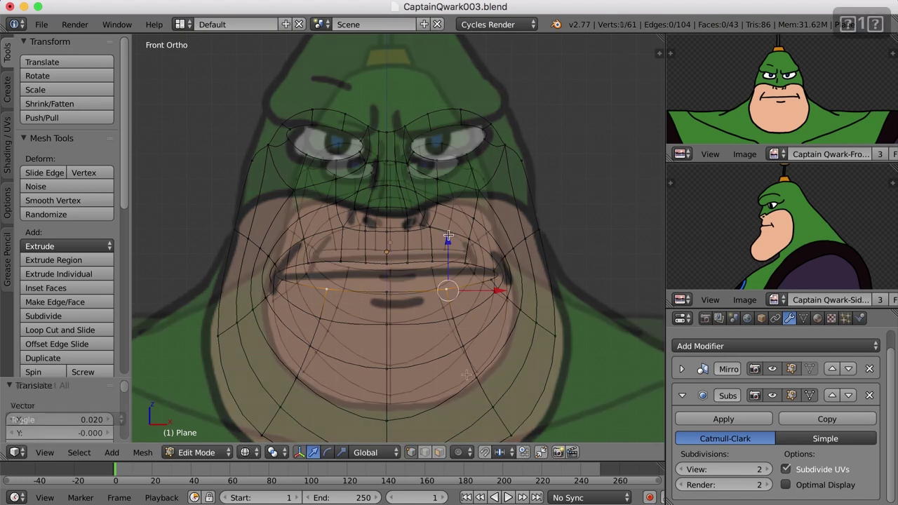
Move the lower jaw vertex and the widest cheek vertex outward onto the jaw outline of the front reference
{"action": "key", "text": "a"}
{"action": "right_click", "coordinate": [480, 372]}
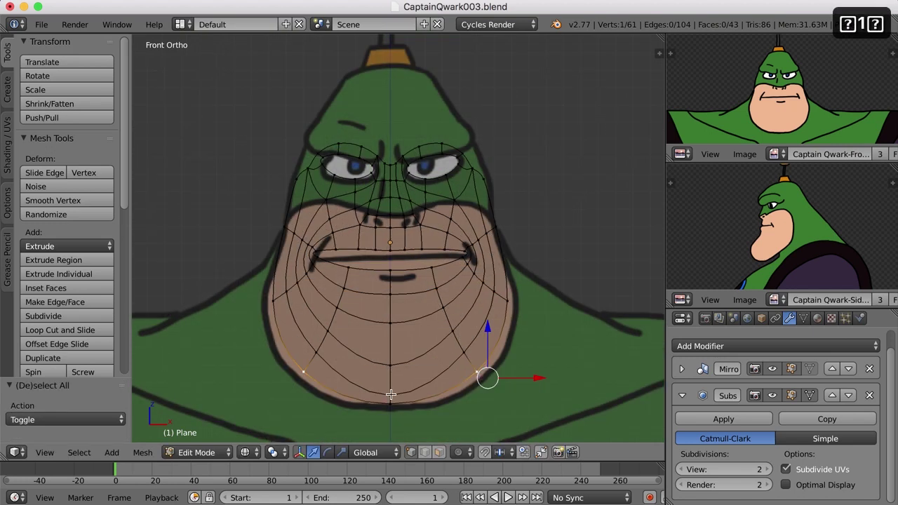
{"action": "key", "text": "g"}
{"action": "left_click", "coordinate": [569, 395]}
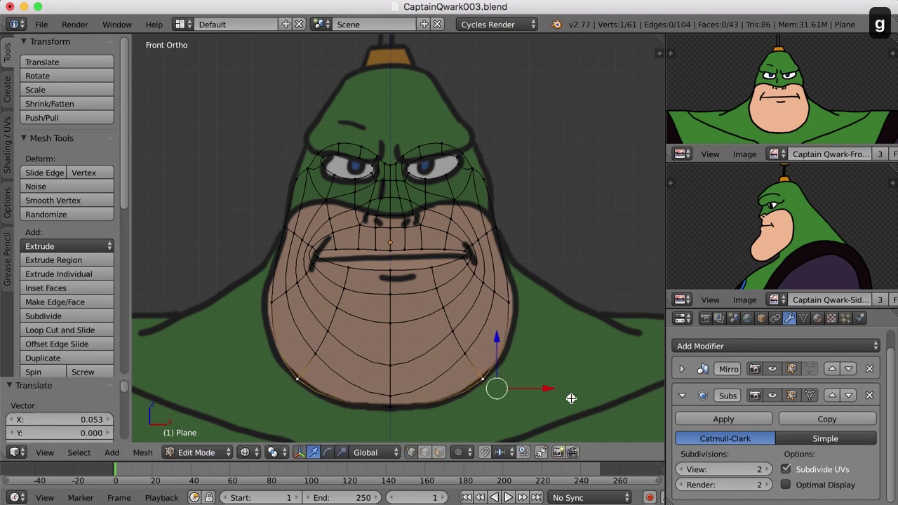
{"action": "right_click", "coordinate": [511, 301]}
{"action": "key", "text": "g"}
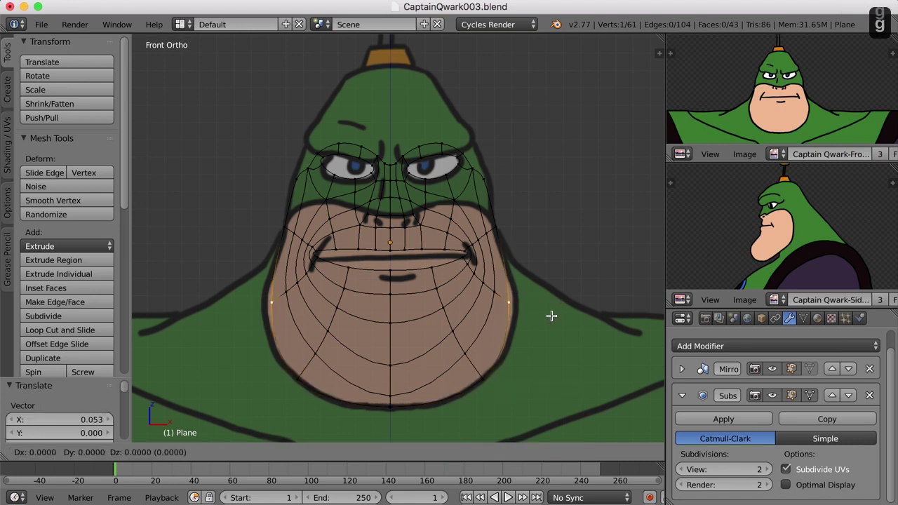
{"action": "left_click", "coordinate": [560, 321]}
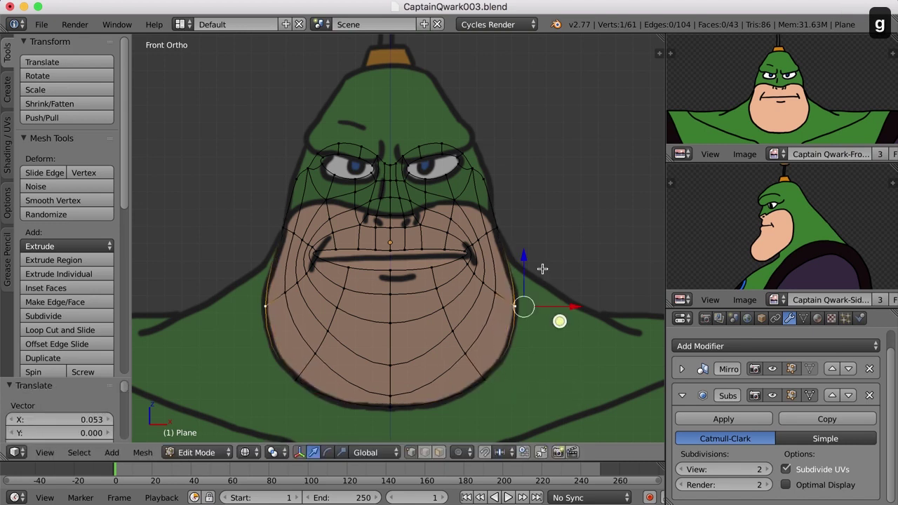
Align the mesh's side vertices beside the eye and at the upper cheek with the front reference's head outline, and clear the selection
{"action": "scroll", "coordinate": [524, 220], "scroll_direction": "up", "scroll_amount": 2}
{"action": "right_click", "coordinate": [521, 157]}
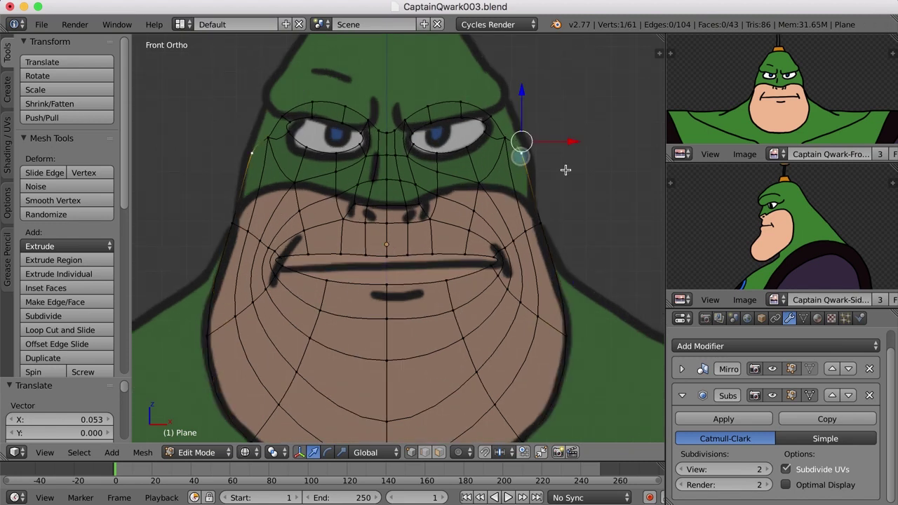
{"action": "key", "text": "g"}
{"action": "left_click", "coordinate": [576, 168]}
{"action": "right_click", "coordinate": [539, 218]}
{"action": "key", "text": "g"}
{"action": "left_click", "coordinate": [546, 228]}
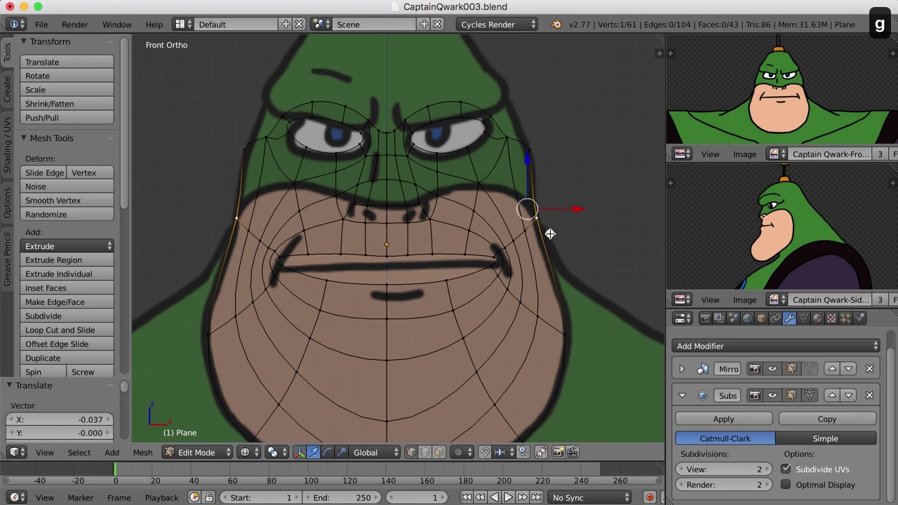
{"action": "scroll", "coordinate": [506, 287], "scroll_direction": "down", "scroll_amount": 2}
{"action": "key", "text": "a"}
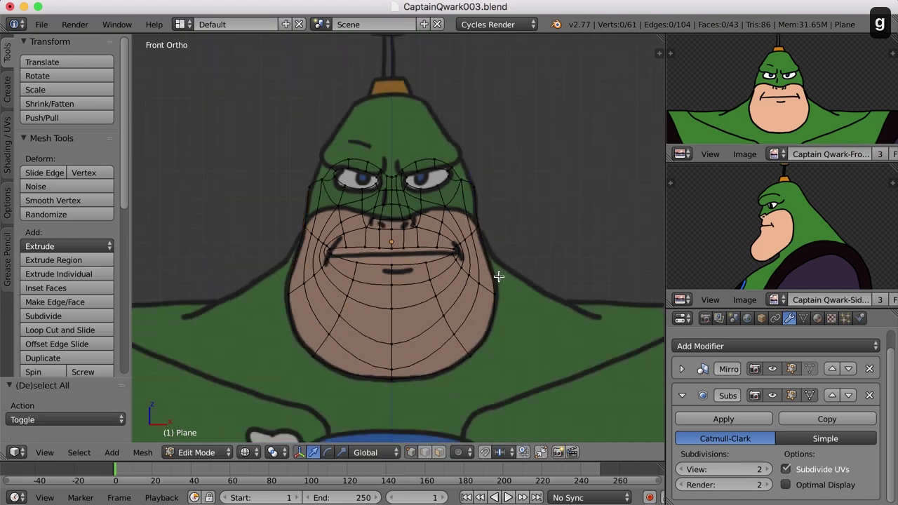
Switch to solid shading and adjust the height of a vertex on the side of the face along Z
{"action": "mouse_move", "coordinate": [531, 267]}
{"action": "middle_mouse_down"}
{"action": "mouse_move", "coordinate": [504, 277]}
{"action": "mouse_move", "coordinate": [481, 337]}
{"action": "mouse_move", "coordinate": [485, 300]}
{"action": "mouse_move", "coordinate": [526, 273]}
{"action": "mouse_move", "coordinate": [470, 281]}
{"action": "mouse_move", "coordinate": [487, 230]}
{"action": "middle_mouse_up"}
{"action": "key", "text": "z"}
{"action": "scroll", "coordinate": [485, 300], "scroll_direction": "up", "scroll_amount": 2}
{"action": "right_click", "coordinate": [476, 199]}
{"action": "key", "text": "g"}
{"action": "key", "text": "z"}
{"action": "left_click", "coordinate": [478, 197]}
{"action": "left_click_drag", "start_coordinate": [496, 150], "coordinate": [508, 169]}
Viewing the mesh from above, check the brow curve and move the brow vertex above the eye about 0.075 forward along Y
{"action": "middle_click_drag", "start_coordinate": [525, 219], "coordinate": [473, 298]}
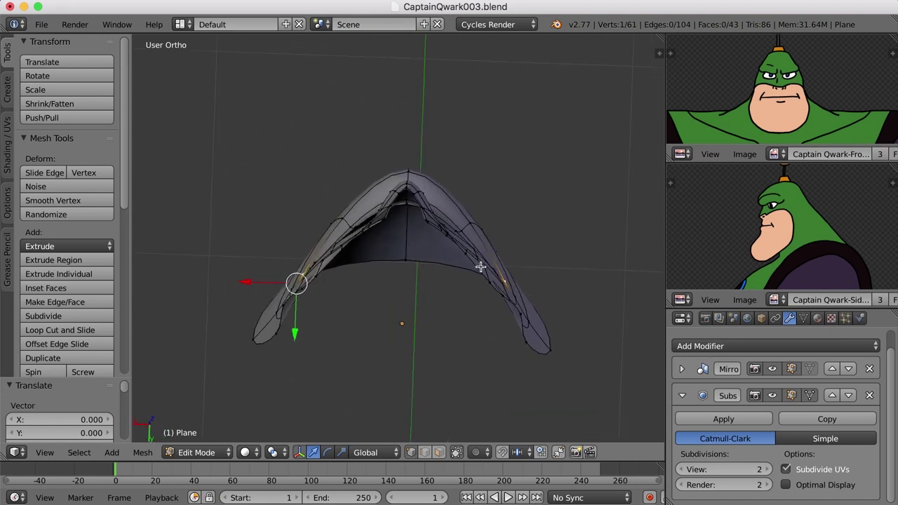
{"action": "right_click", "coordinate": [479, 268], "text": "alt"}
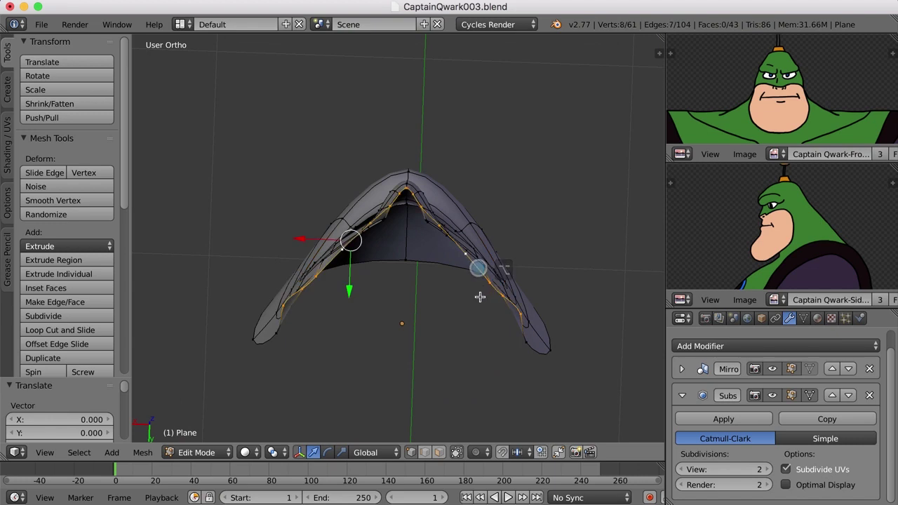
{"action": "middle_click_drag", "start_coordinate": [482, 295], "coordinate": [509, 277]}
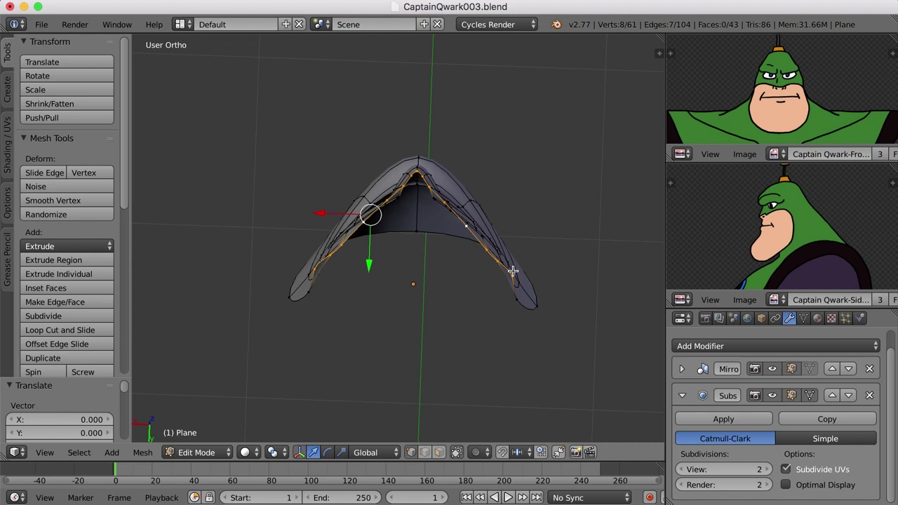
{"action": "scroll", "coordinate": [513, 271], "scroll_direction": "up", "scroll_amount": 2}
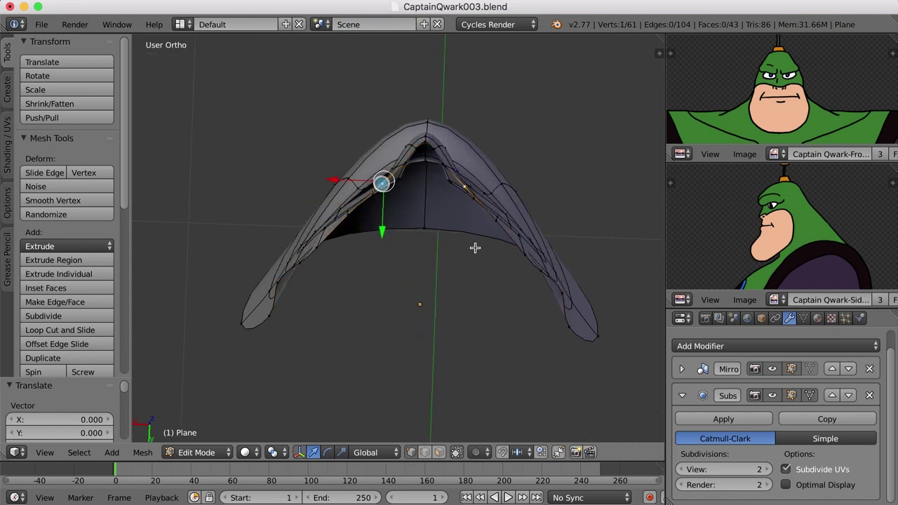
{"action": "right_click", "coordinate": [368, 219]}
{"action": "middle_click_drag", "start_coordinate": [367, 219], "coordinate": [480, 301]}
{"action": "left_click_drag", "start_coordinate": [461, 191], "coordinate": [482, 225]}
{"action": "middle_click_drag", "start_coordinate": [481, 225], "coordinate": [440, 275]}
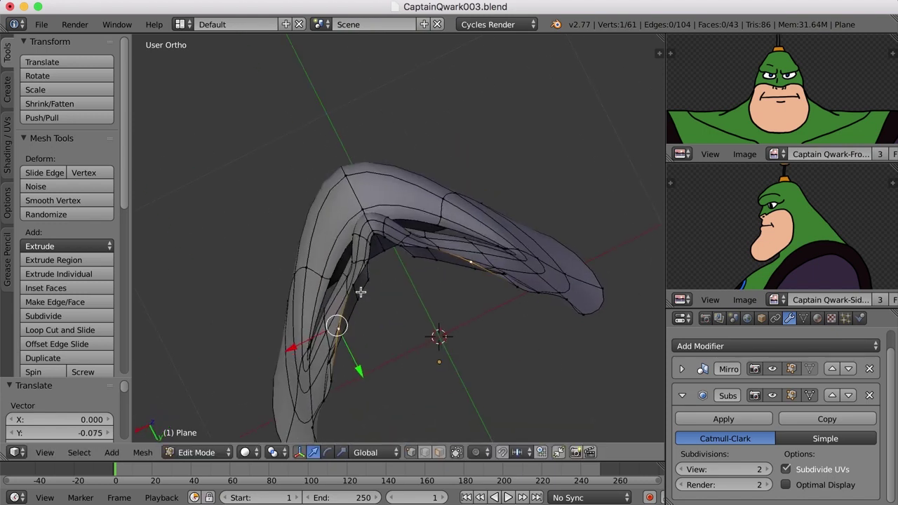
From below the face, pull the upper lip vertex beside the centre and the two outward of it forward along Y to round the lip
{"action": "middle_click_drag", "start_coordinate": [492, 327], "coordinate": [513, 274]}
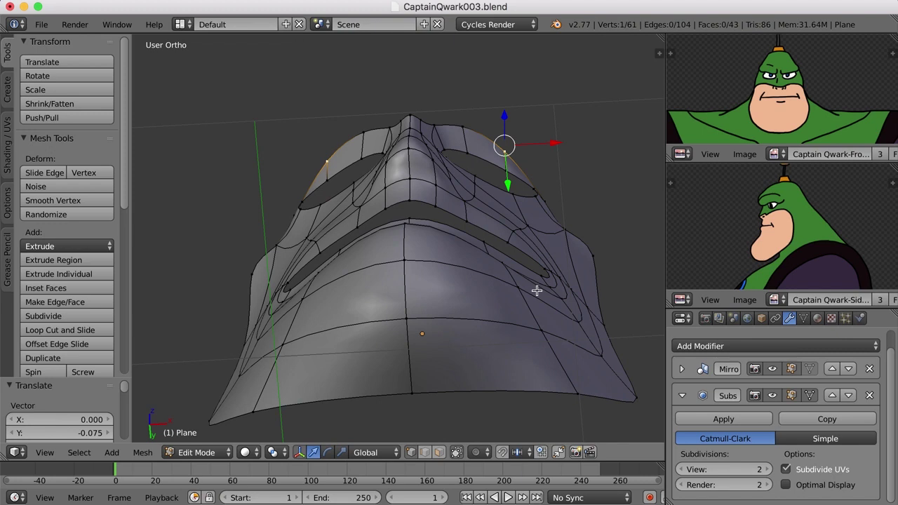
{"action": "right_click", "coordinate": [434, 208]}
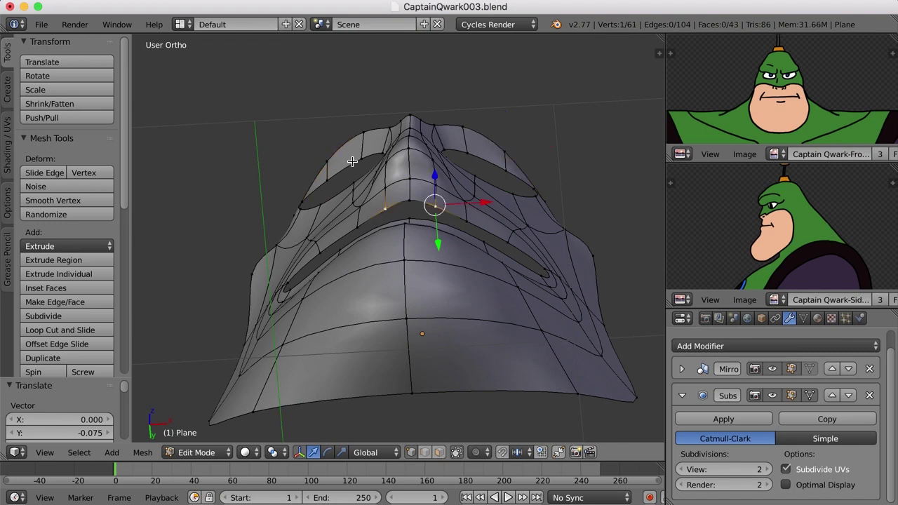
{"action": "left_click_drag", "start_coordinate": [437, 244], "coordinate": [453, 215]}
{"action": "right_click", "coordinate": [466, 217], "text": "shift"}
{"action": "left_click_drag", "start_coordinate": [467, 261], "coordinate": [470, 246]}
{"action": "right_click", "coordinate": [511, 231], "text": "shift"}
{"action": "left_click_drag", "start_coordinate": [511, 277], "coordinate": [514, 249]}
Fine-tune the depth of the two upper lip vertices nearest the centre line along Y to even out the lip curve
{"action": "middle_click_drag", "start_coordinate": [514, 249], "coordinate": [450, 200]}
{"action": "right_click", "coordinate": [442, 199]}
{"action": "key", "text": "g"}
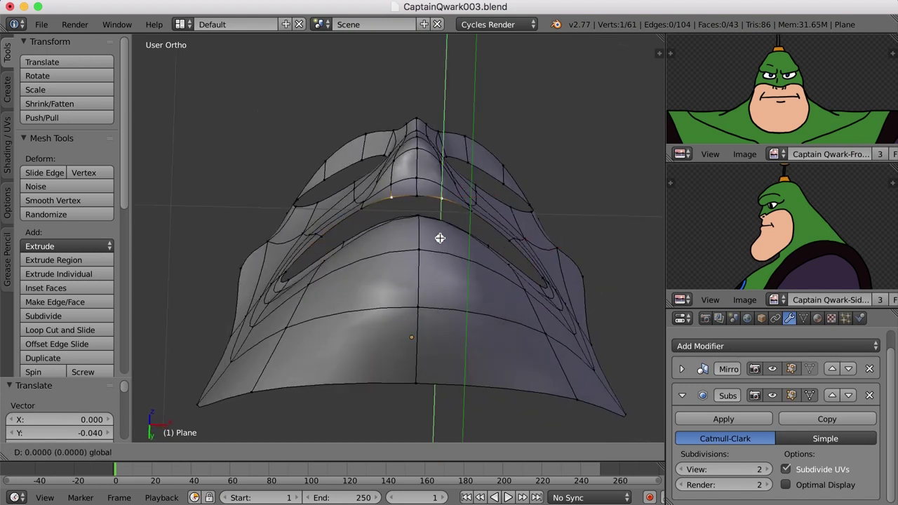
{"action": "left_click", "coordinate": [439, 236]}
{"action": "right_click", "coordinate": [470, 208]}
{"action": "key", "text": "g"}
{"action": "left_click", "coordinate": [467, 252]}
{"action": "middle_click_drag", "start_coordinate": [467, 253], "coordinate": [463, 318]}
Select only the lower chin vertex beside the centre line and shift it outward along X by about 0.035
{"action": "key", "text": "a"}
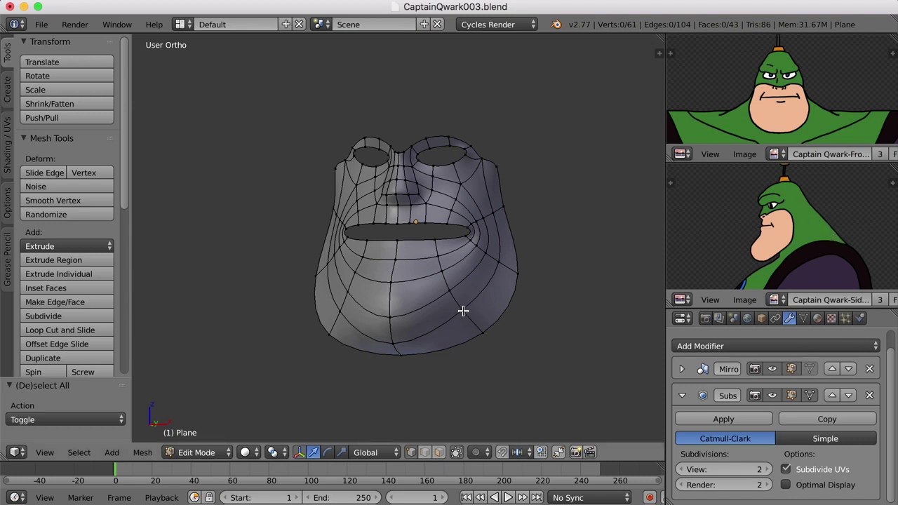
{"action": "scroll", "coordinate": [480, 301], "scroll_direction": "down", "scroll_amount": 1}
{"action": "left_click_drag", "start_coordinate": [497, 296], "coordinate": [503, 299]}
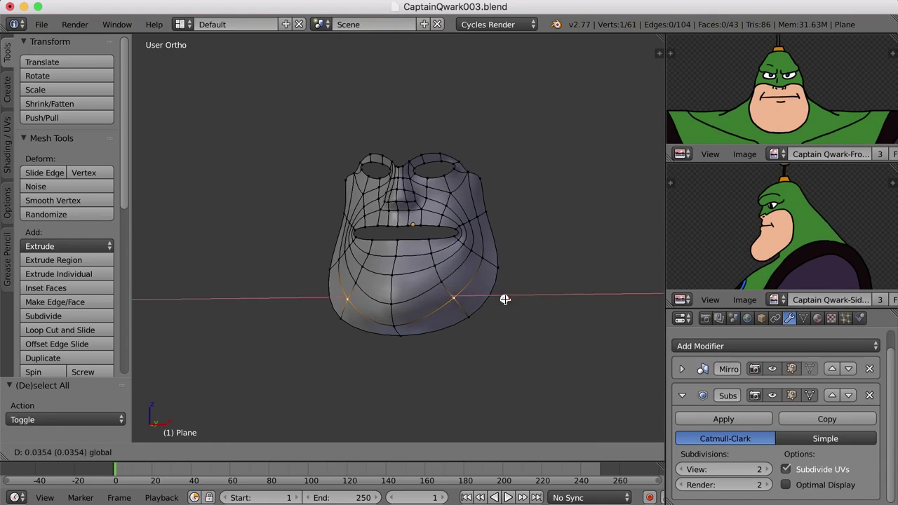